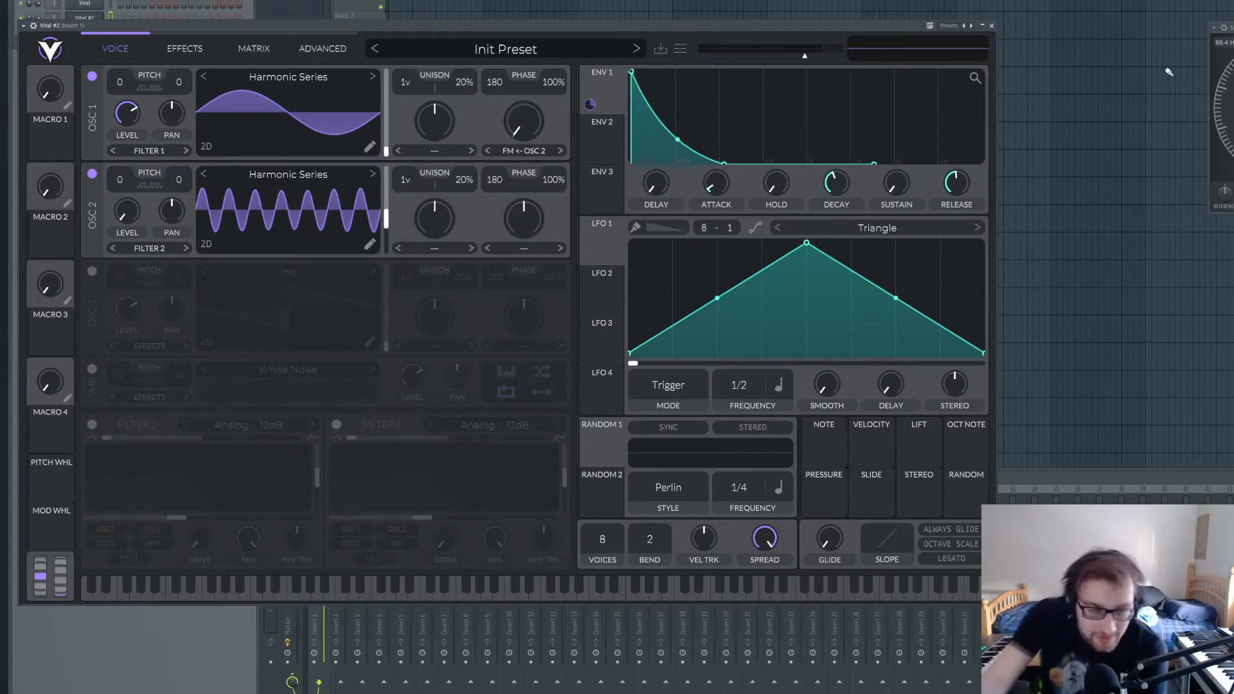
Step: Initialize the preset to start from a blank patch
{"action": "left_click", "coordinate": [93, 9]}
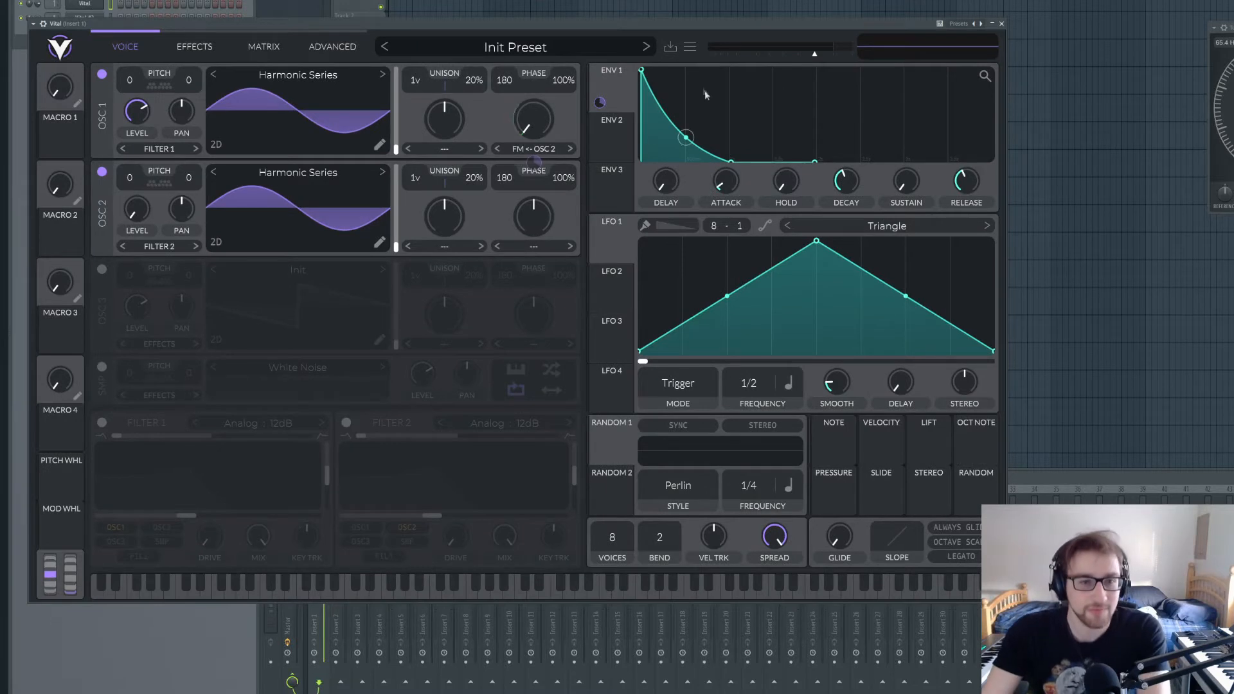
{"action": "left_click", "coordinate": [690, 47]}
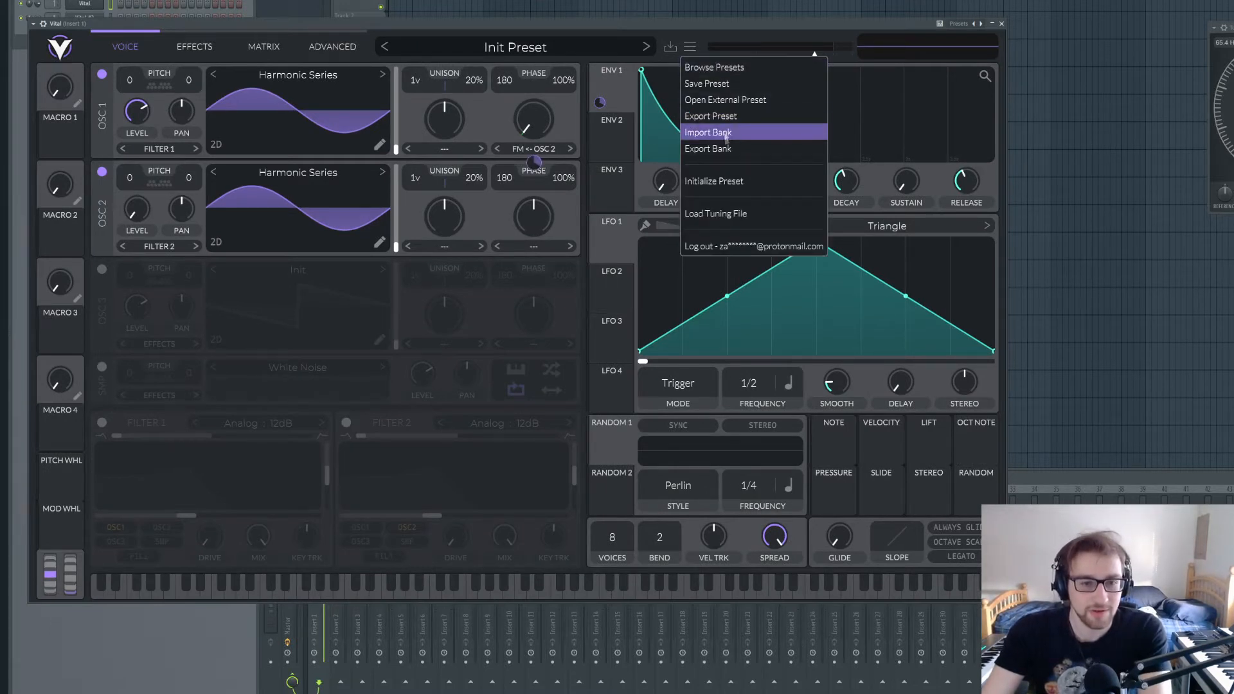
{"action": "left_click", "coordinate": [728, 182]}
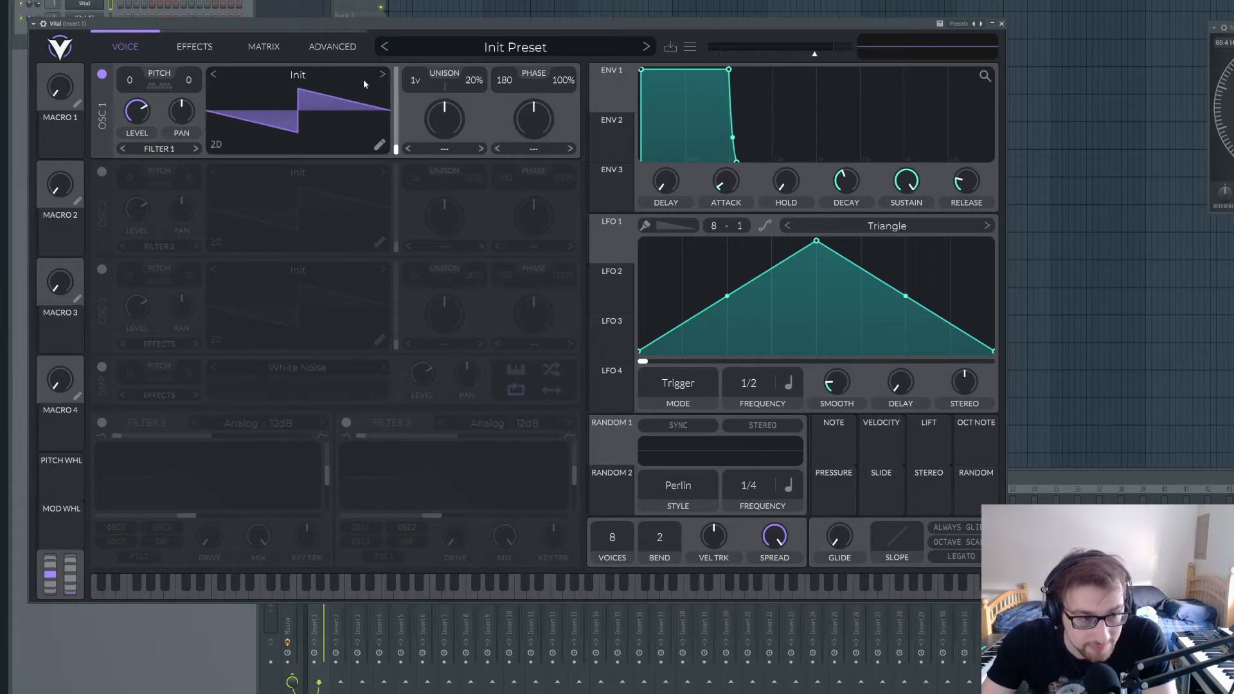
Step: Load the Harmonic Series wavetable into OSC 1 by searching for "harmon"
{"action": "left_click", "coordinate": [299, 77]}
{"action": "type", "text": "harmon"}
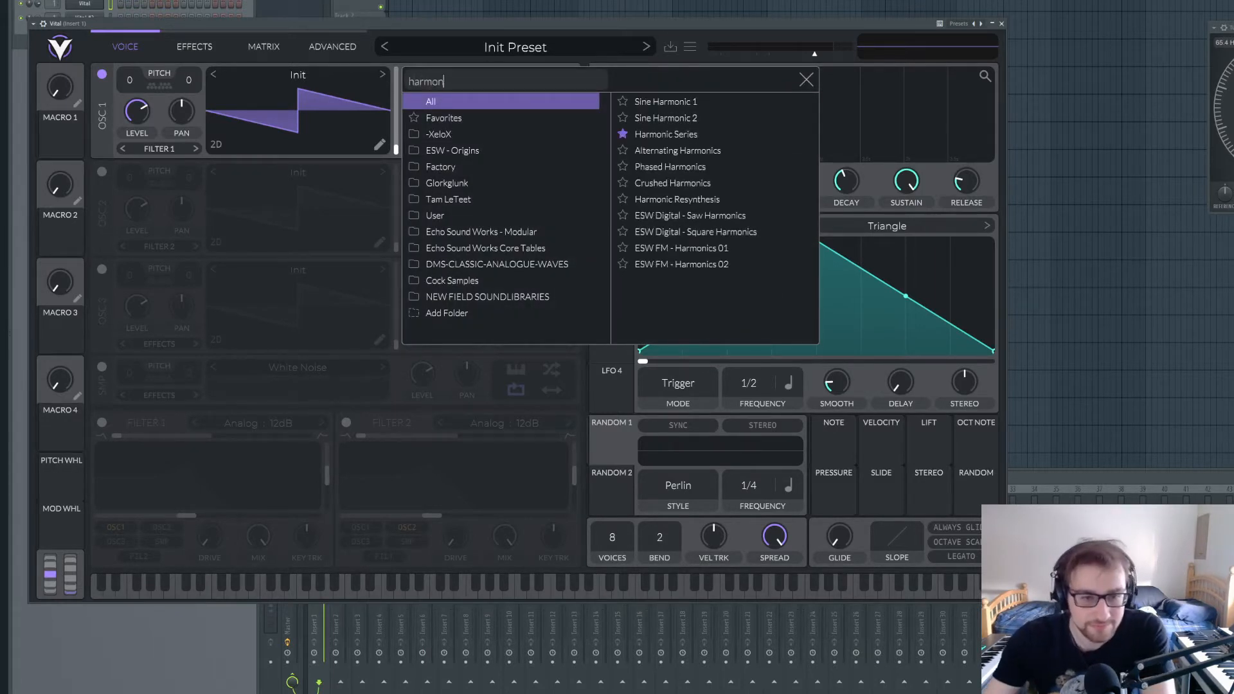
{"action": "left_click", "coordinate": [663, 134]}
Step: Enable OSC 2, load the Harmonic Series wavetable into it, and try out its wave frame position
{"action": "left_click", "coordinate": [103, 171]}
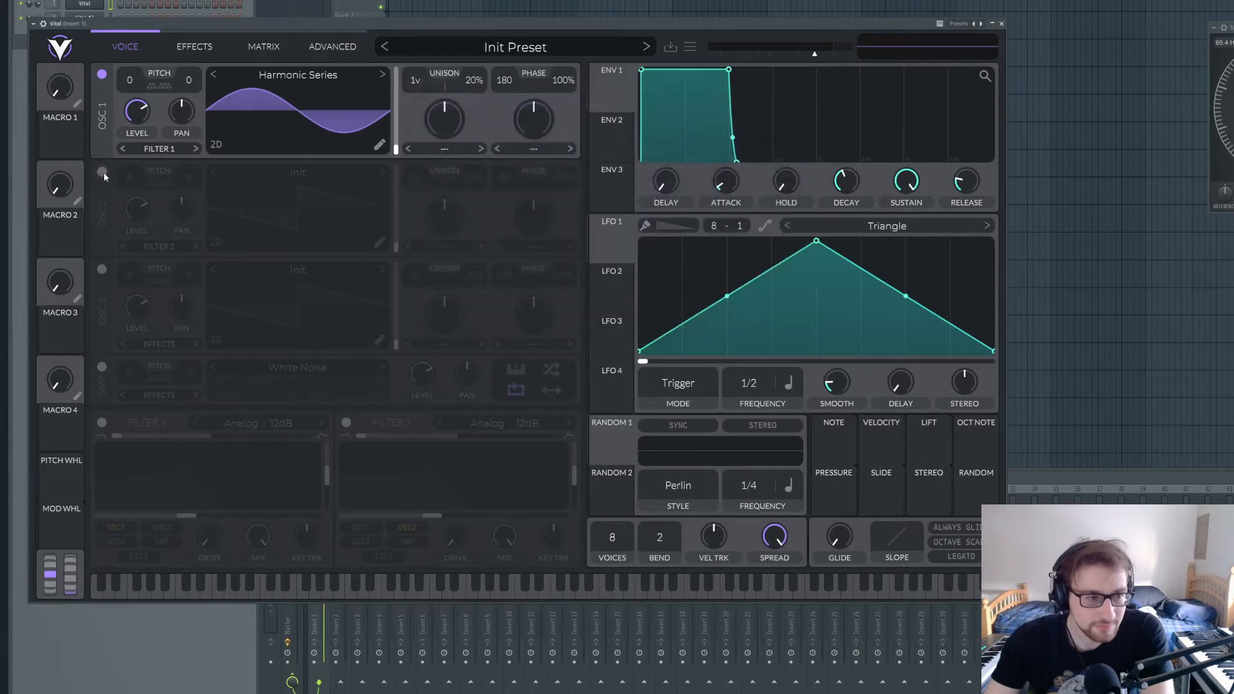
{"action": "left_click", "coordinate": [103, 172]}
{"action": "left_click", "coordinate": [298, 172]}
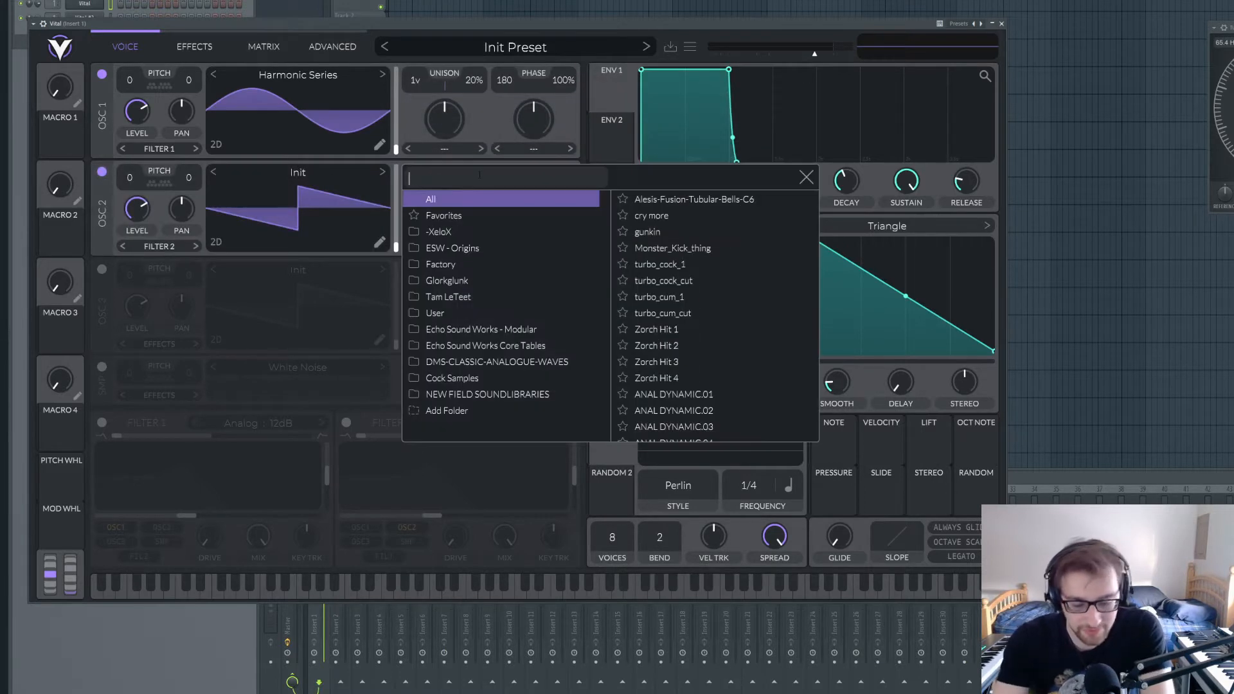
{"action": "left_click", "coordinate": [790, 231]}
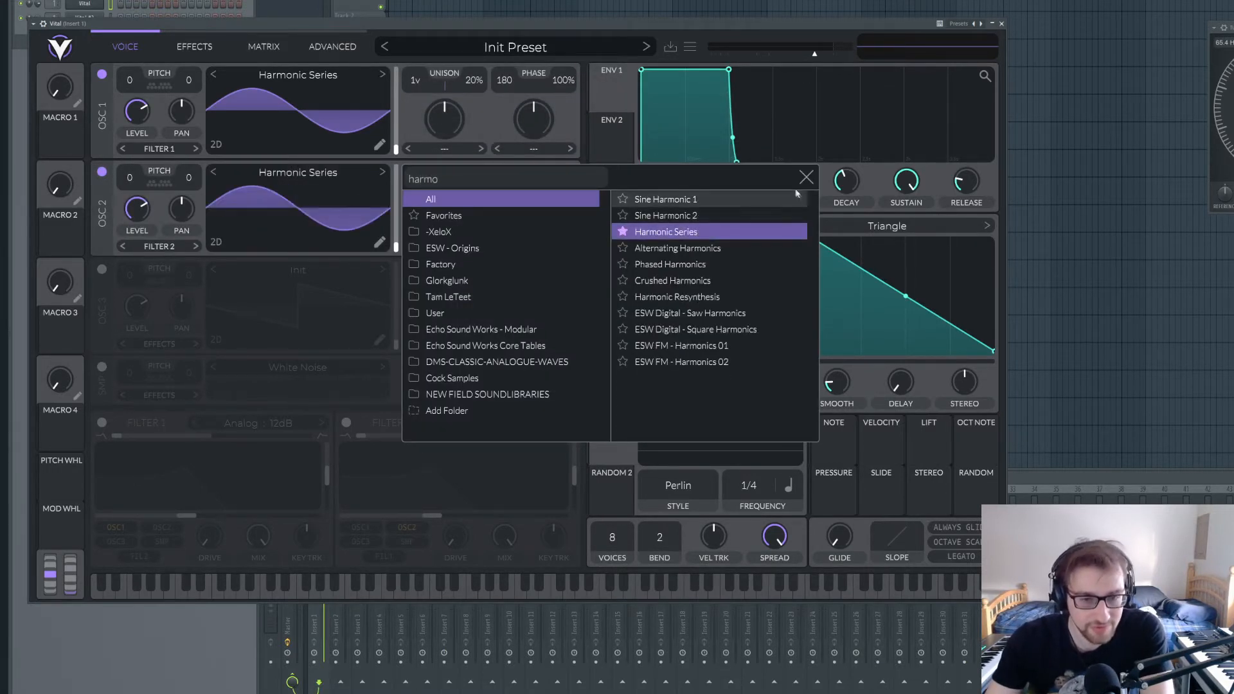
{"action": "left_click", "coordinate": [803, 180]}
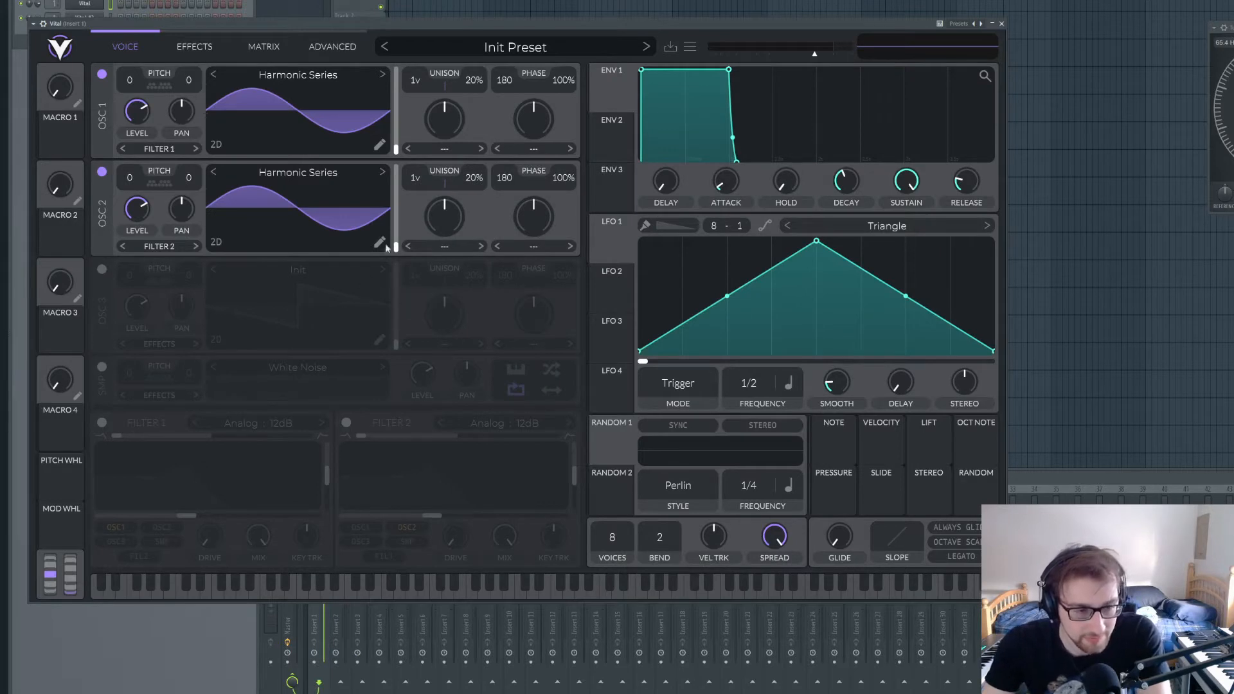
{"action": "mouse_move", "coordinate": [396, 246]}
{"action": "left_mouse_down"}
{"action": "mouse_move", "coordinate": [409, 185]}
{"action": "mouse_move", "coordinate": [406, 254]}
{"action": "left_mouse_up"}
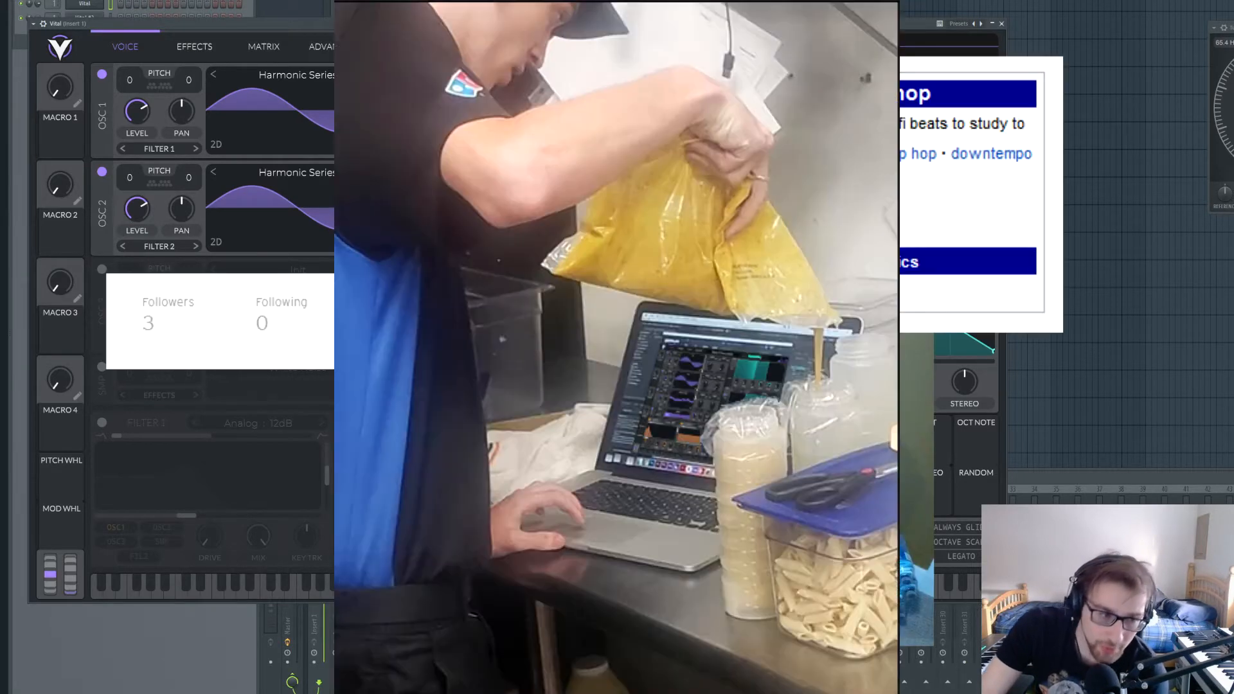
Step: Enable OSC 3 and load the Basic Shapes wavetable into it by searching for "basic"
{"action": "left_click", "coordinate": [101, 268]}
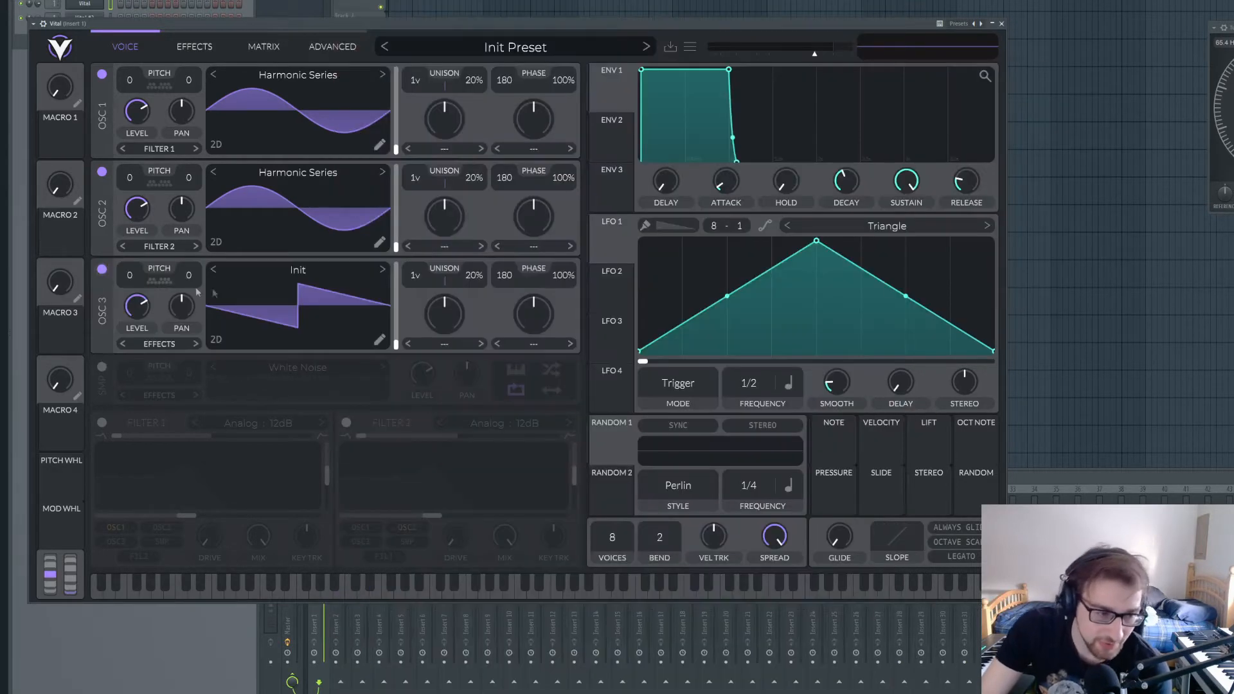
{"action": "left_click", "coordinate": [309, 275]}
{"action": "left_click", "coordinate": [487, 281]}
{"action": "type", "text": "basic"}
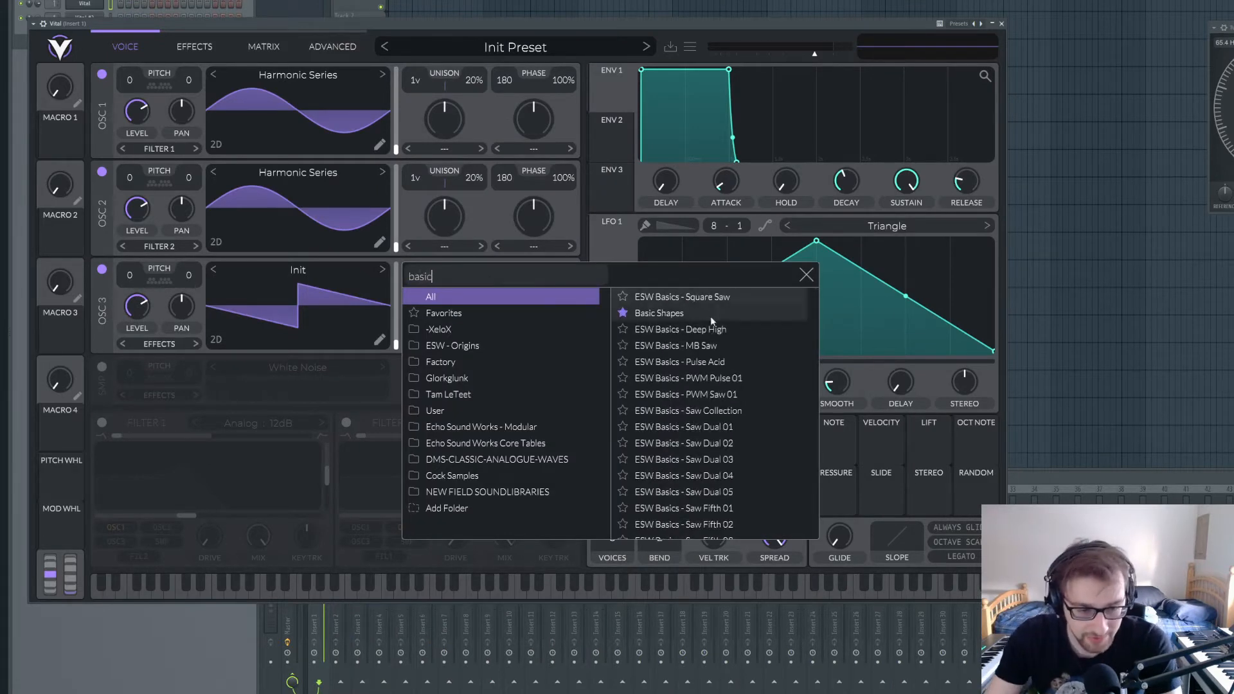
{"action": "left_click", "coordinate": [659, 313]}
{"action": "left_click", "coordinate": [804, 278]}
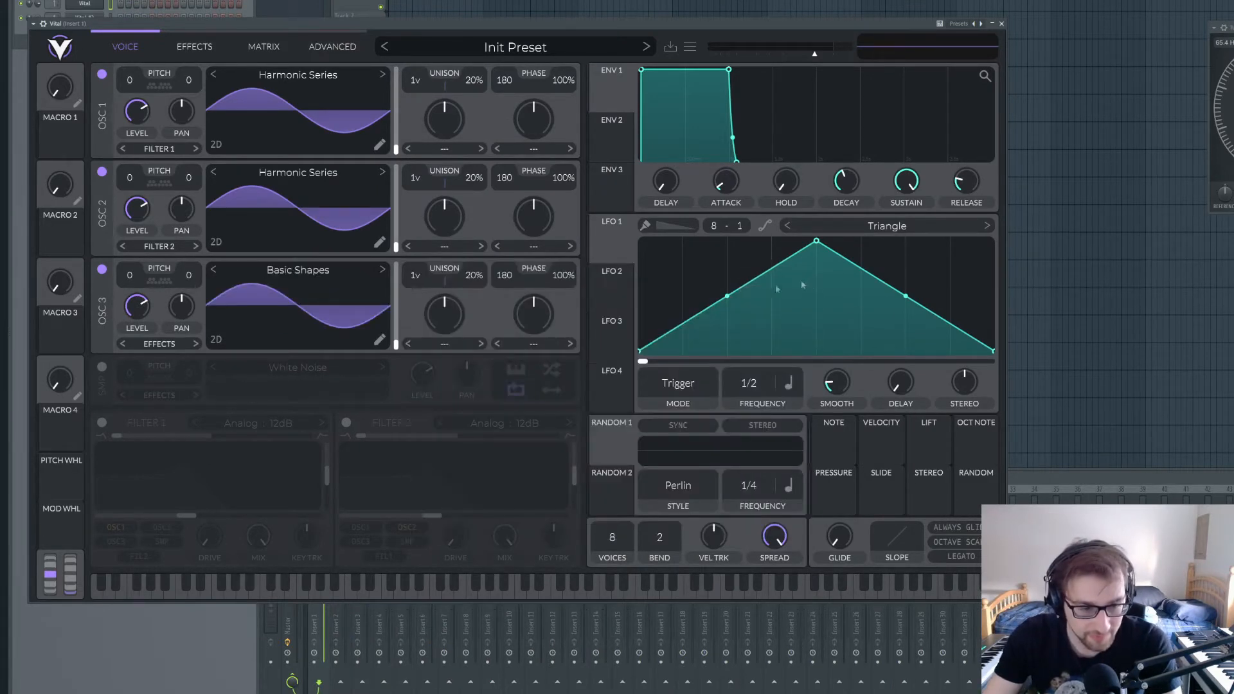
Step: Edit OSC 3's wavetable by removing the fundamental and raising the seventh harmonic, then switch OSC 3 off
{"action": "left_click", "coordinate": [380, 340]}
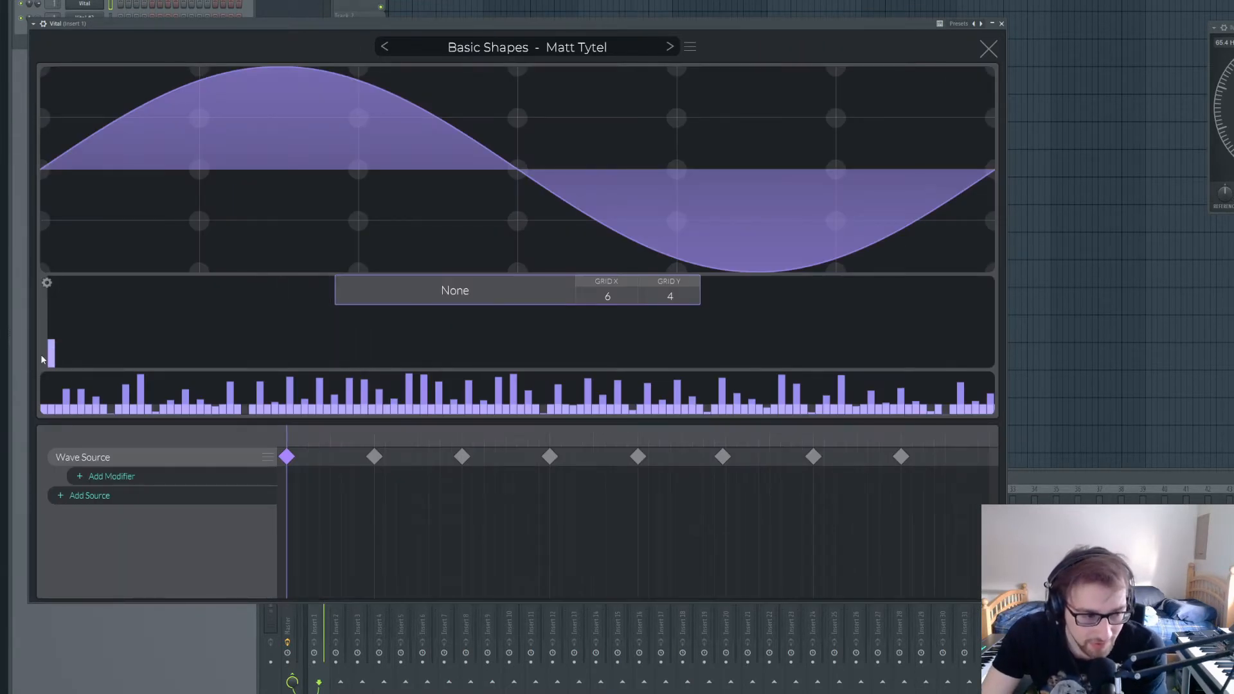
{"action": "mouse_move", "coordinate": [51, 358]}
{"action": "left_mouse_down"}
{"action": "mouse_move", "coordinate": [54, 376]}
{"action": "mouse_move", "coordinate": [61, 313]}
{"action": "mouse_move", "coordinate": [56, 369]}
{"action": "mouse_move", "coordinate": [66, 318]}
{"action": "mouse_move", "coordinate": [67, 369]}
{"action": "left_mouse_up"}
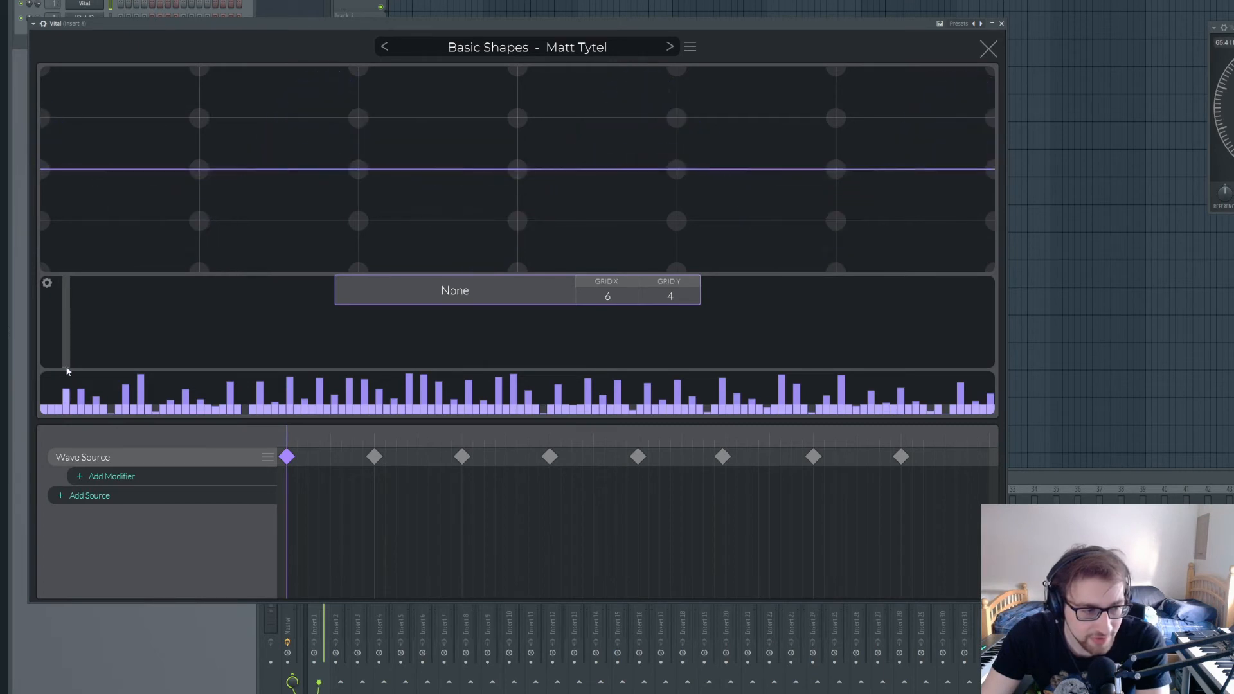
{"action": "left_click_drag", "start_coordinate": [74, 366], "coordinate": [102, 369]}
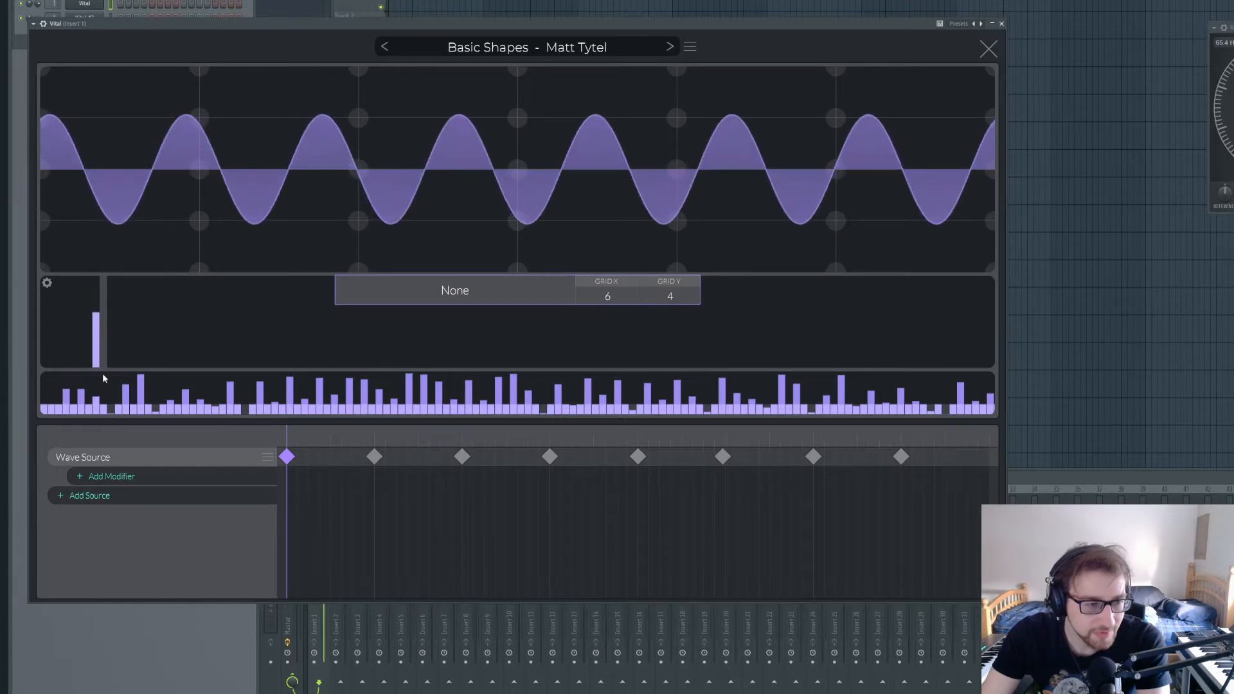
{"action": "left_click", "coordinate": [981, 50]}
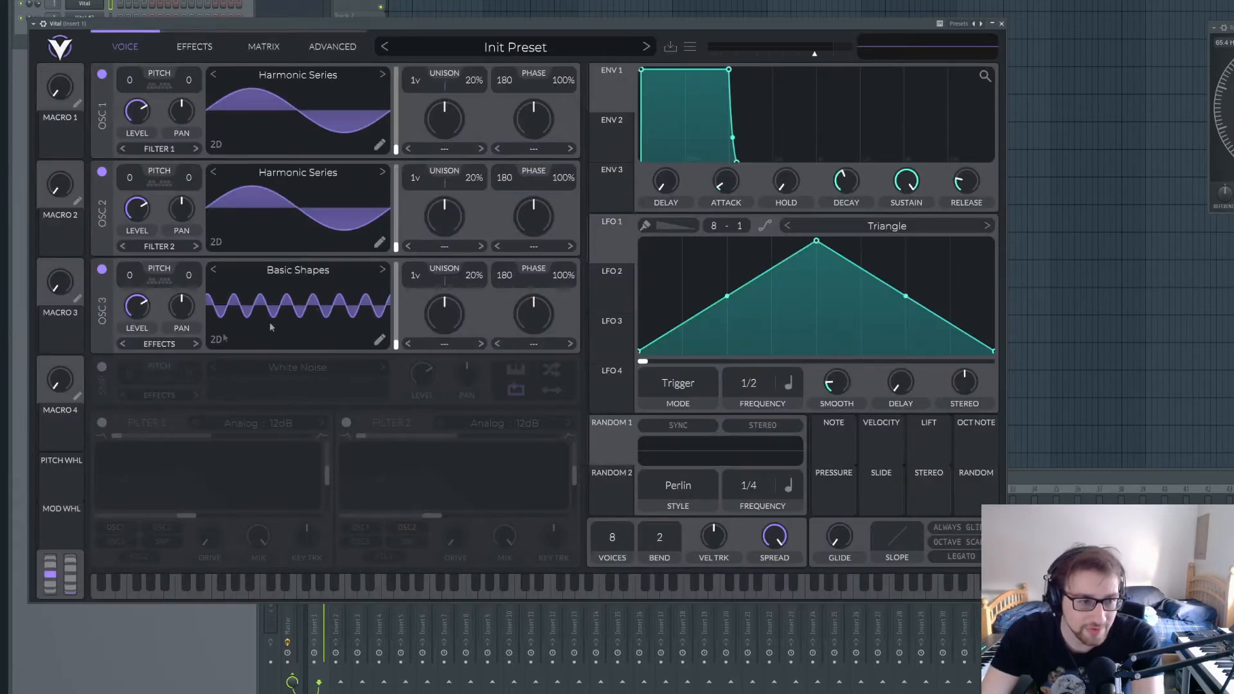
{"action": "left_click", "coordinate": [102, 271]}
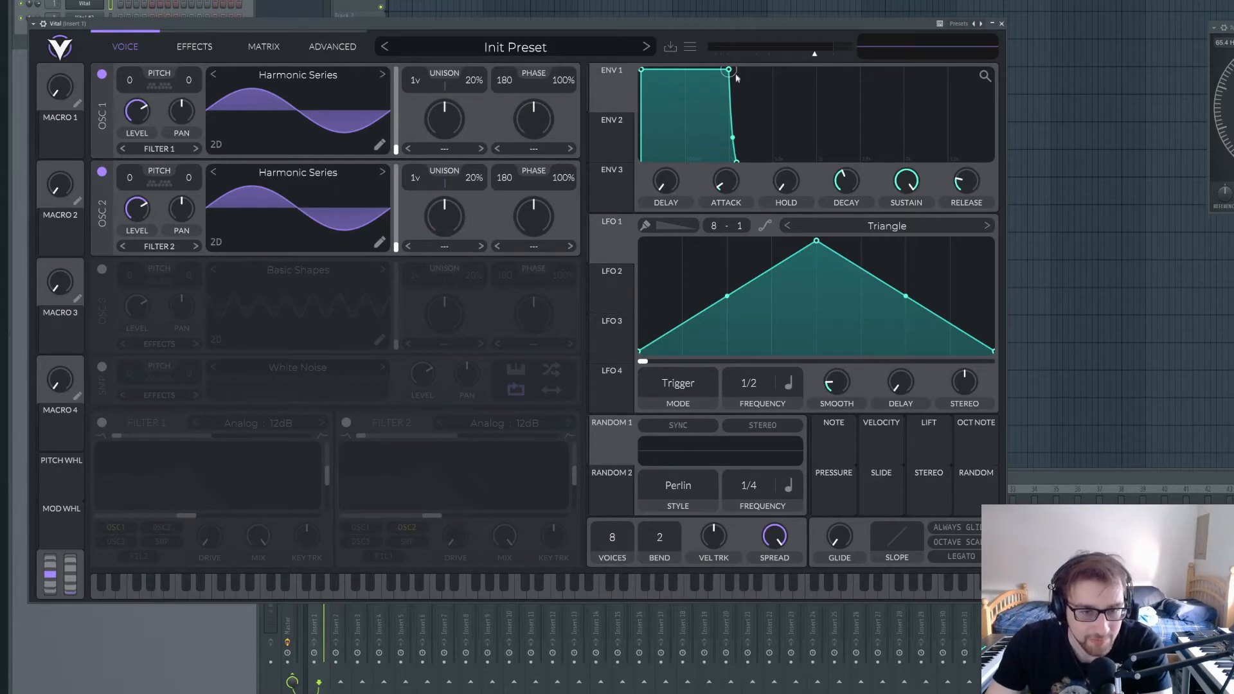
Step: Drop ENV 1's sustain to zero with a longer release, and turn OSC 2's level down to zero
{"action": "left_click_drag", "start_coordinate": [732, 76], "coordinate": [812, 176]}
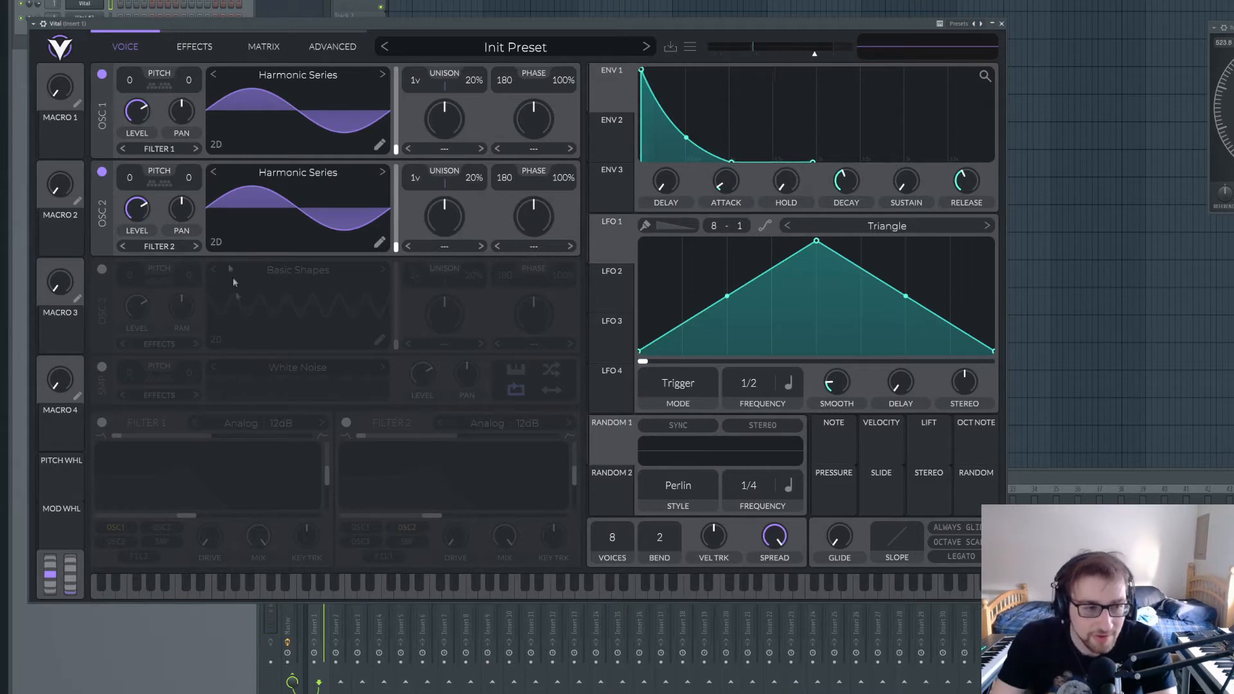
{"action": "left_click_drag", "start_coordinate": [133, 214], "coordinate": [137, 457]}
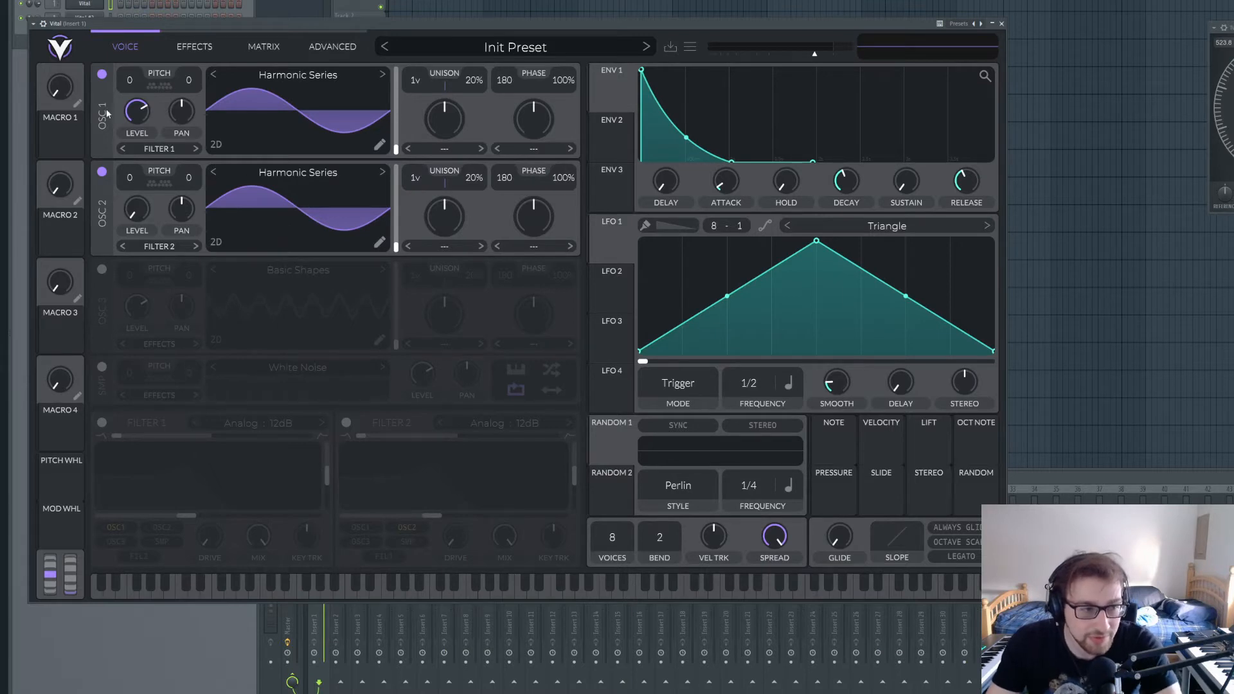
Step: Set OSC 1's wave morph type to FM <- Osc 2
{"action": "left_click", "coordinate": [539, 149]}
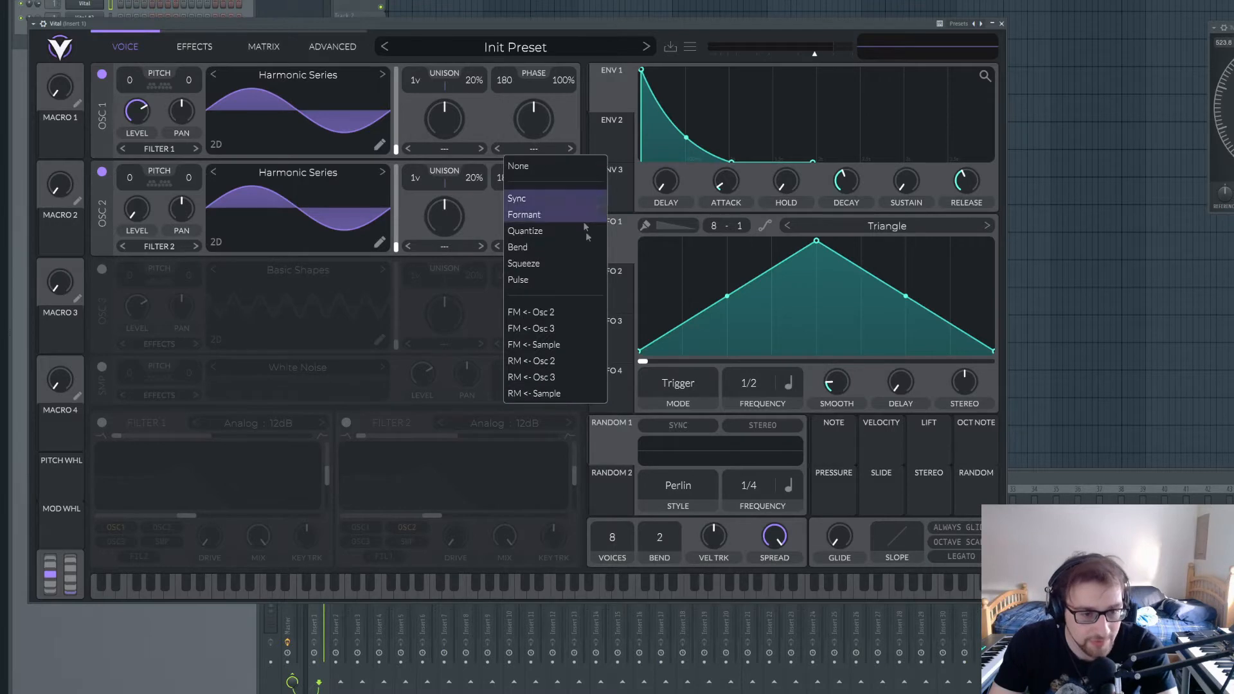
{"action": "left_click", "coordinate": [544, 313]}
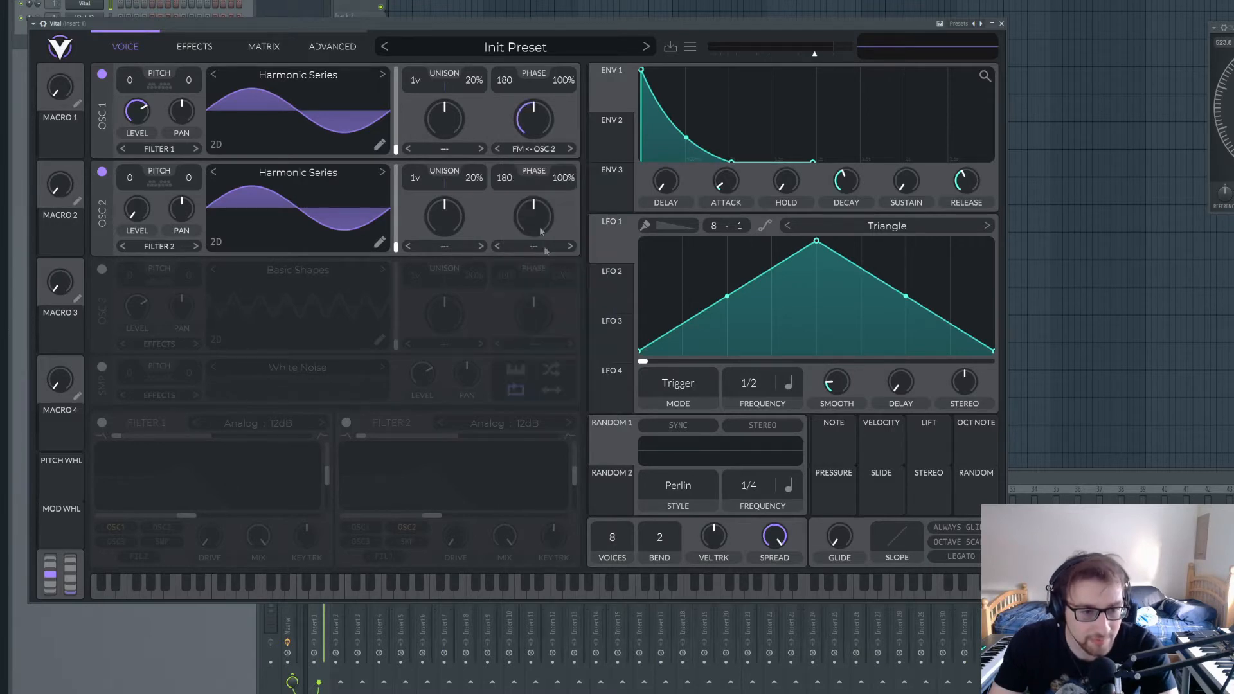
{"action": "left_click", "coordinate": [529, 150]}
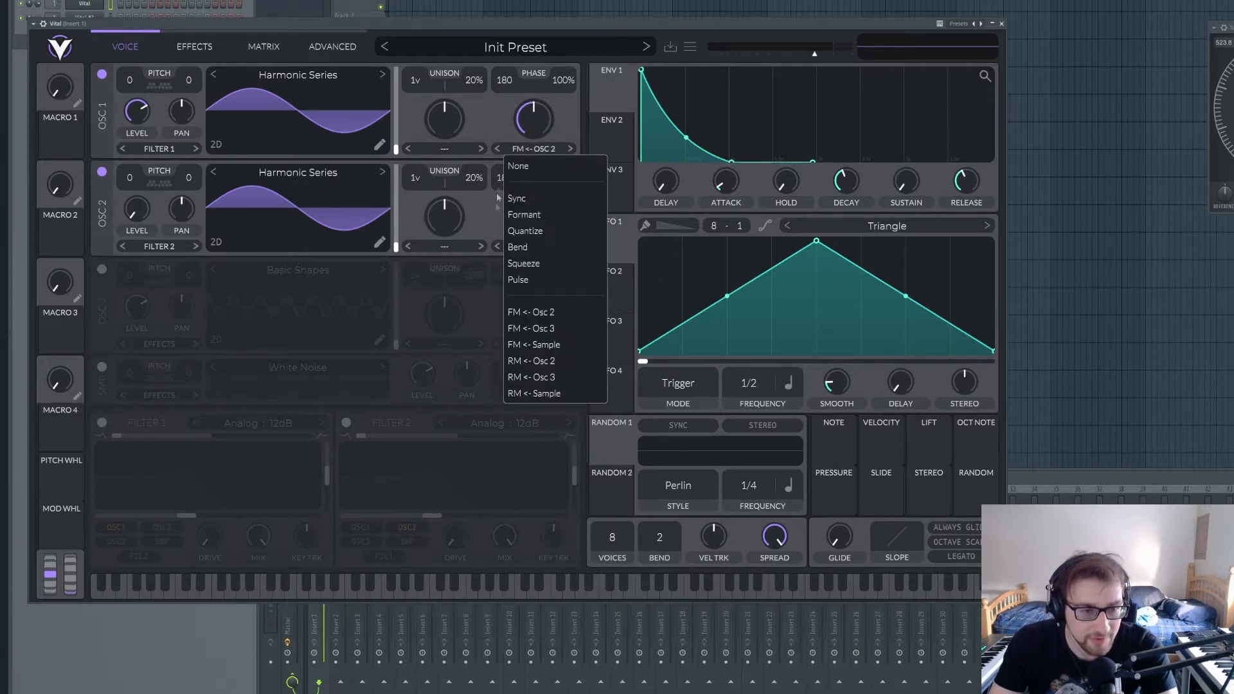
{"action": "left_click", "coordinate": [534, 312]}
Step: Sweep OSC 1's FM amount between about 13% and 70.5% to audition the sound, stopping at 33.5%
{"action": "mouse_move", "coordinate": [546, 127]}
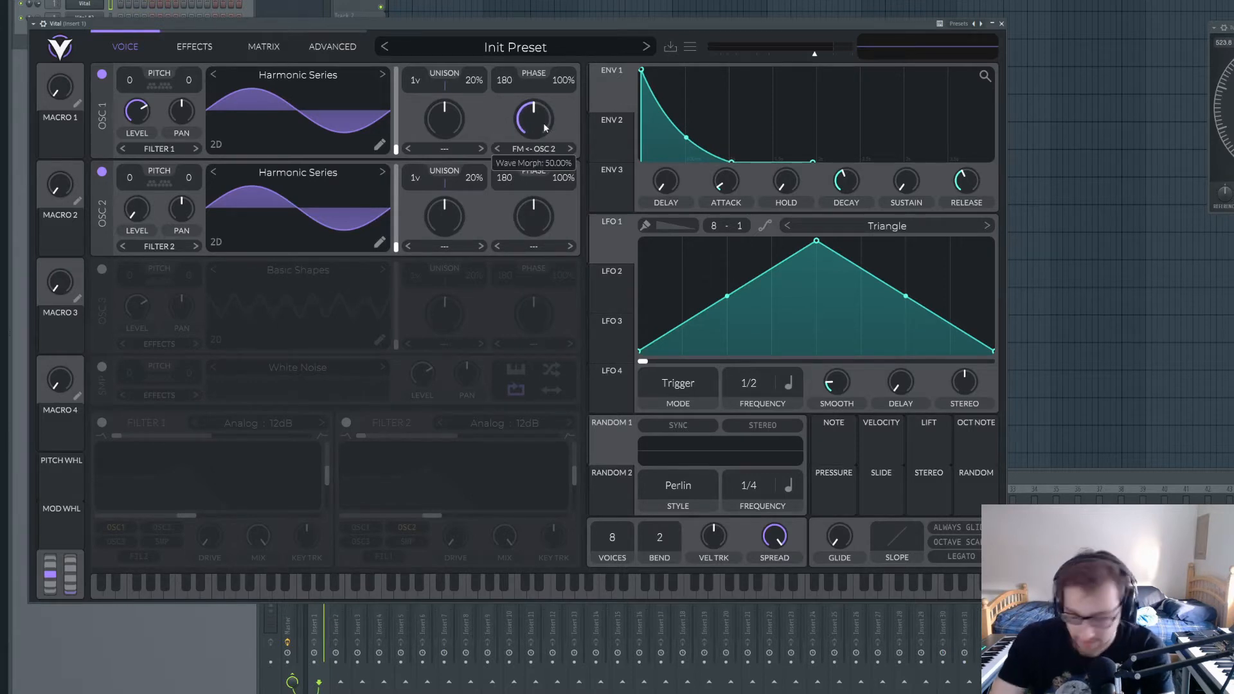
{"action": "mouse_move", "coordinate": [543, 129]}
{"action": "left_mouse_down"}
{"action": "mouse_move", "coordinate": [531, 168]}
{"action": "mouse_move", "coordinate": [543, 112]}
{"action": "mouse_move", "coordinate": [534, 131]}
{"action": "left_mouse_up"}
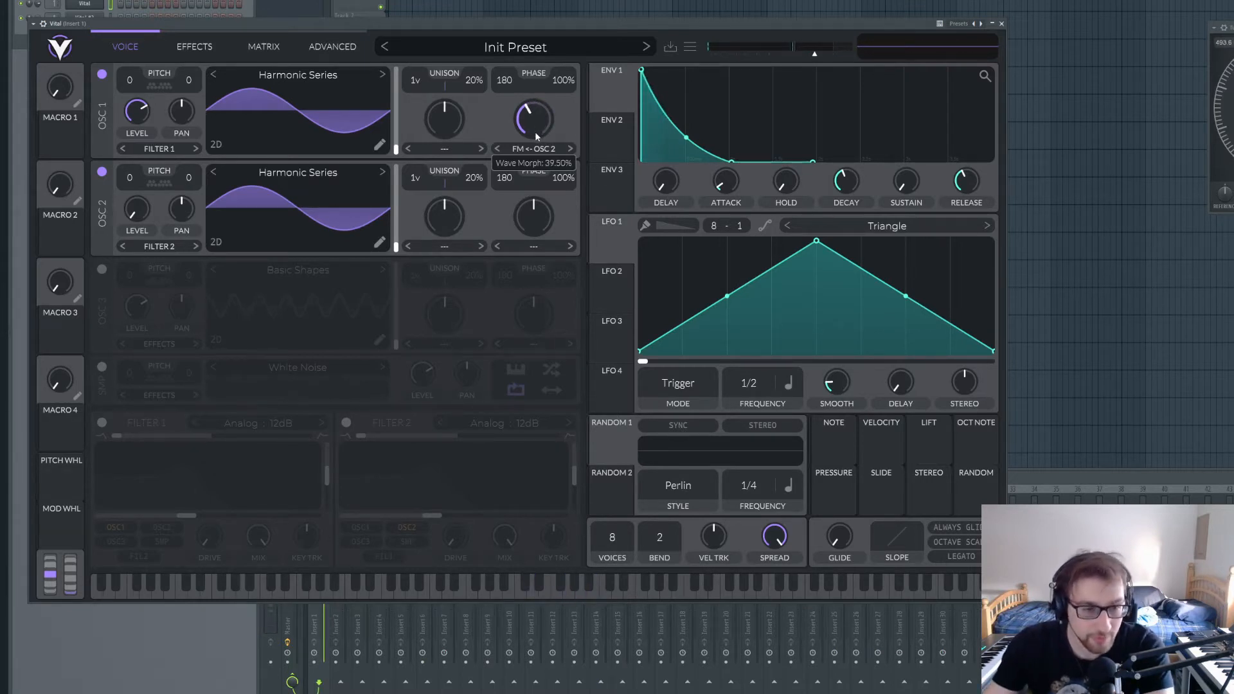
{"action": "left_click_drag", "start_coordinate": [540, 147], "coordinate": [547, 119]}
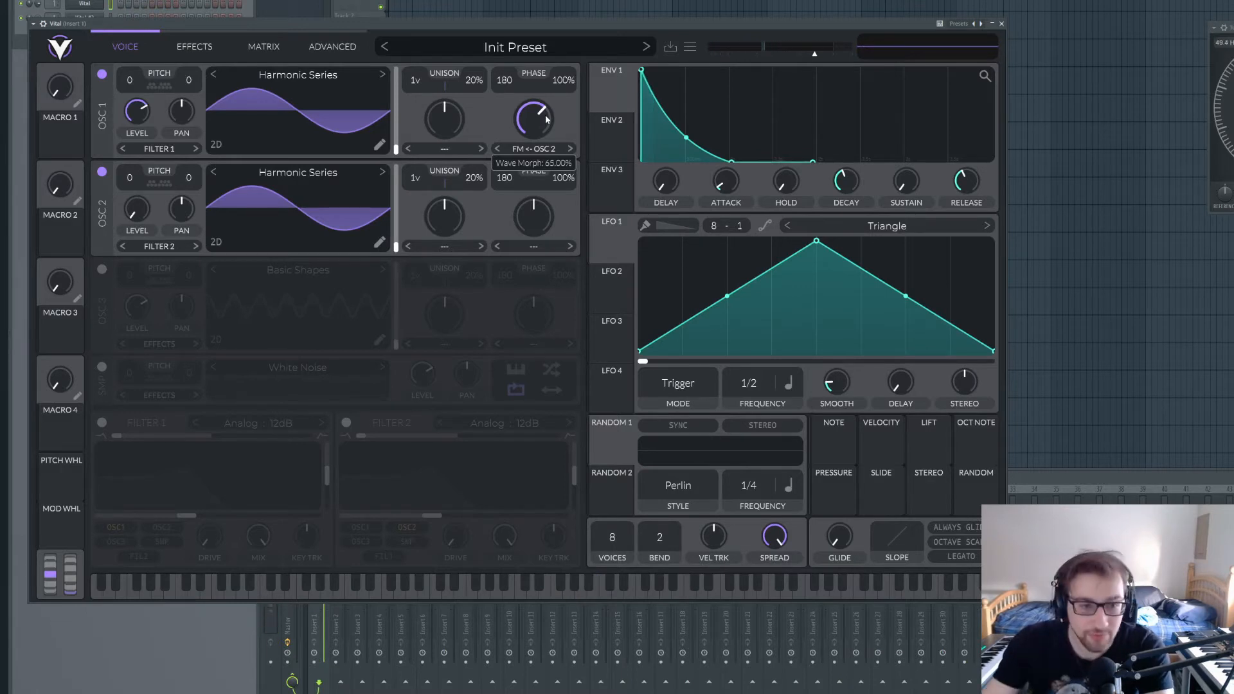
{"action": "left_click_drag", "start_coordinate": [547, 119], "coordinate": [553, 103]}
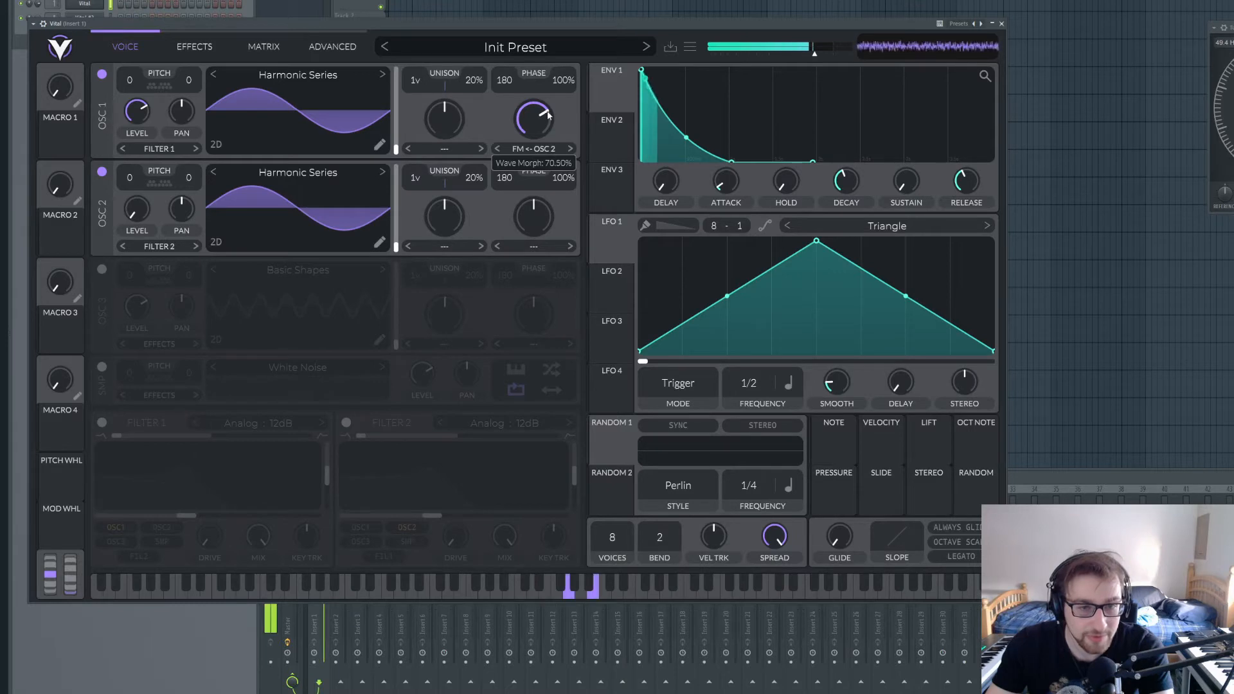
{"action": "left_click_drag", "start_coordinate": [553, 99], "coordinate": [533, 127]}
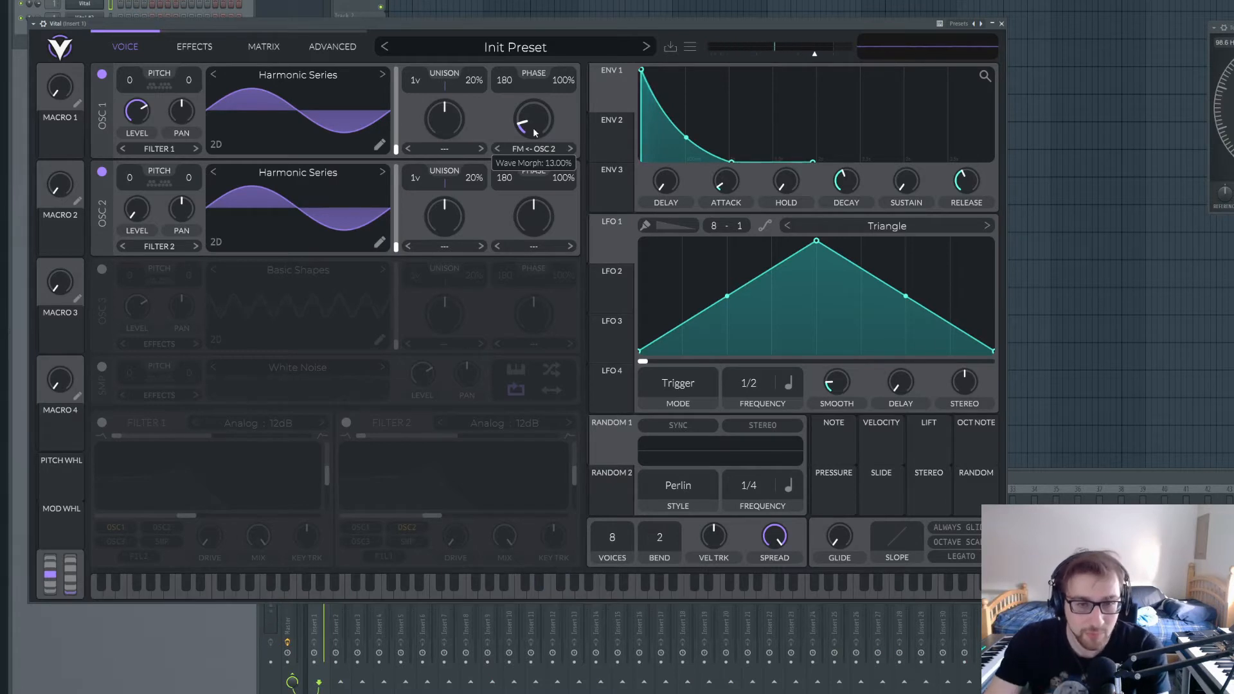
{"action": "mouse_move", "coordinate": [554, 132]}
{"action": "left_mouse_down"}
{"action": "mouse_move", "coordinate": [551, 110]}
{"action": "mouse_move", "coordinate": [536, 122]}
{"action": "left_mouse_up"}
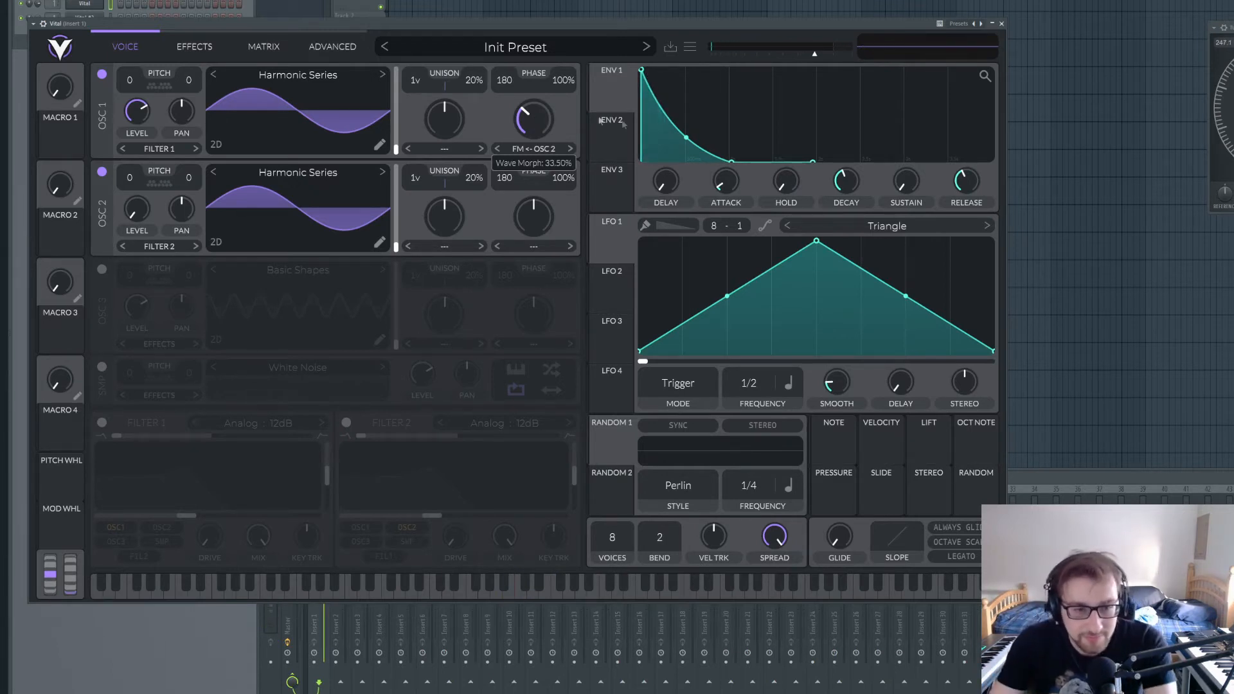
Step: Modulate OSC 1's FM amount from a base of zero with ENV 1, and try out OSC 2's wave frame position
{"action": "left_click_drag", "start_coordinate": [599, 102], "coordinate": [526, 148]}
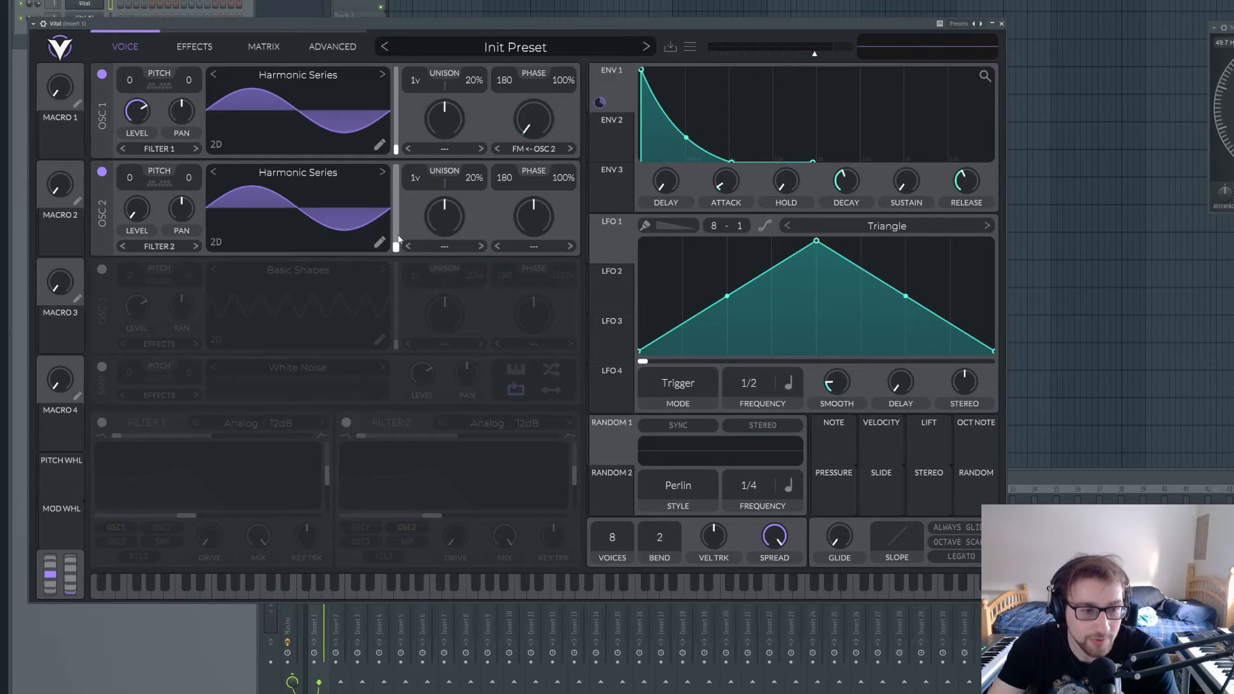
{"action": "mouse_move", "coordinate": [395, 251]}
{"action": "left_mouse_down"}
{"action": "mouse_move", "coordinate": [401, 193]}
{"action": "mouse_move", "coordinate": [404, 269]}
{"action": "left_mouse_up"}
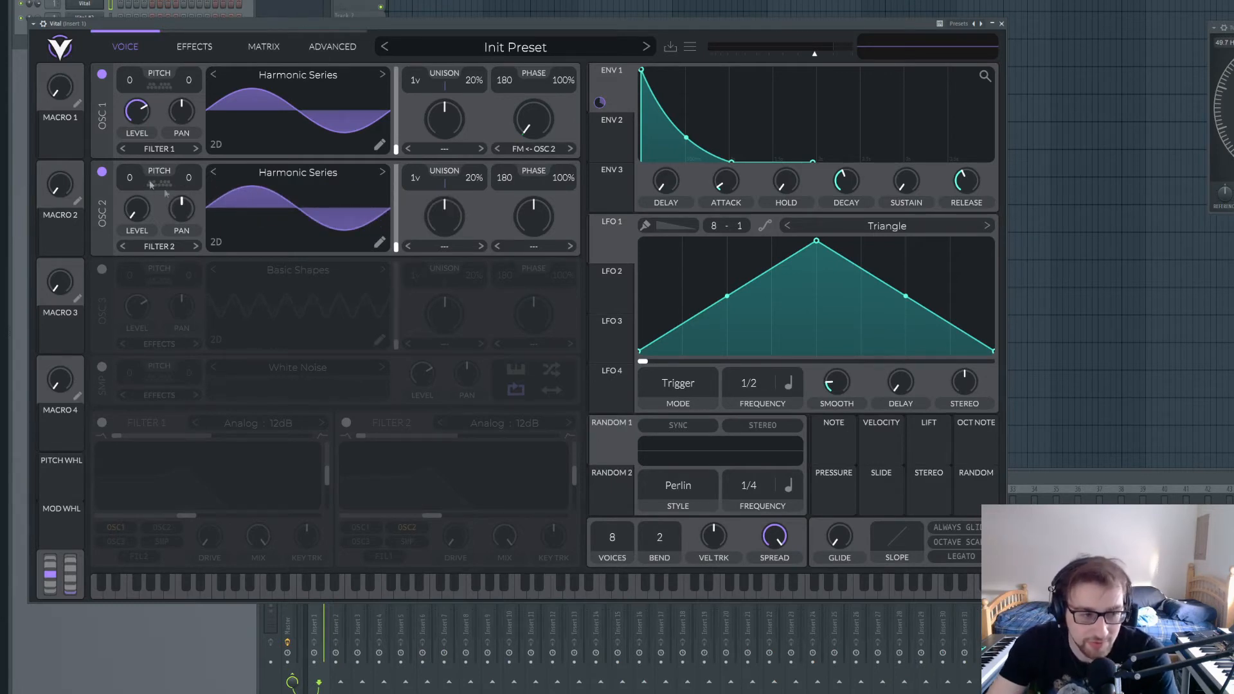
Step: Transpose OSC 2 up to 12 and then 24 semitones
{"action": "scroll", "coordinate": [131, 181], "scroll_direction": "up", "scroll_amount": 5}
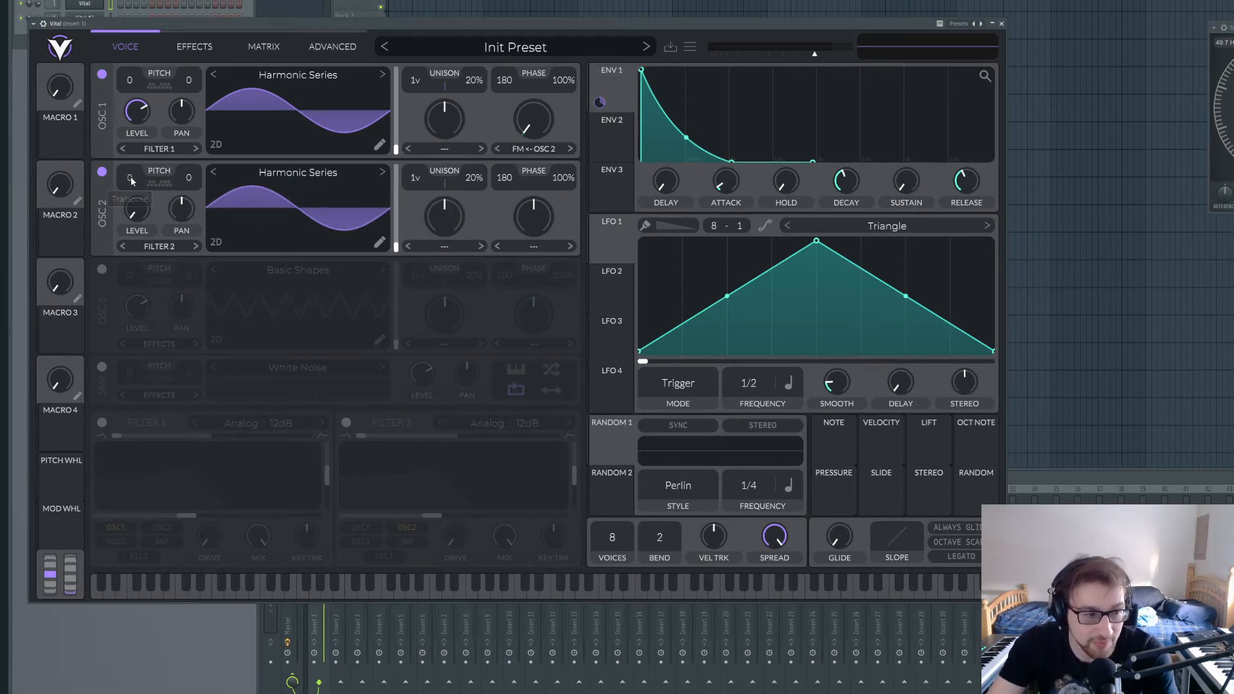
{"action": "scroll", "coordinate": [132, 181], "scroll_direction": "up", "scroll_amount": 1}
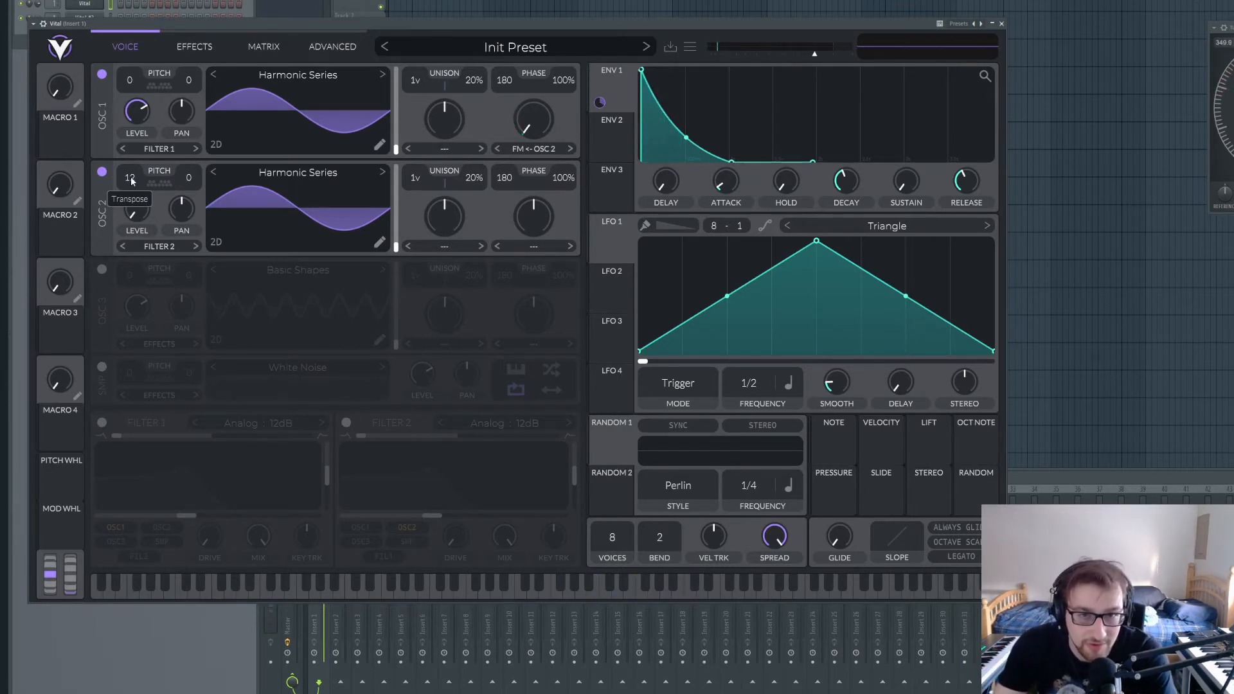
{"action": "scroll", "coordinate": [131, 181], "scroll_direction": "up", "scroll_amount": 11}
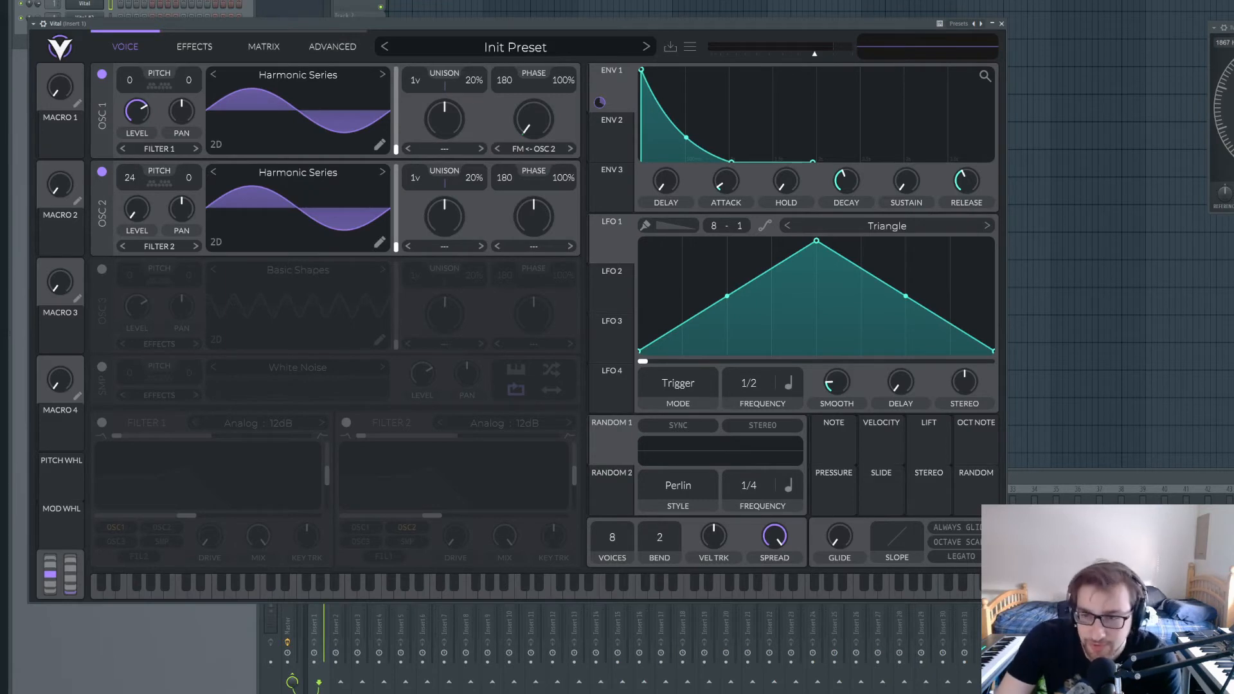
Step: Move the Tuner window beside the synth and lower OSC 2's transpose to 22 semitones
{"action": "left_click_drag", "start_coordinate": [1221, 27], "coordinate": [1077, 26]}
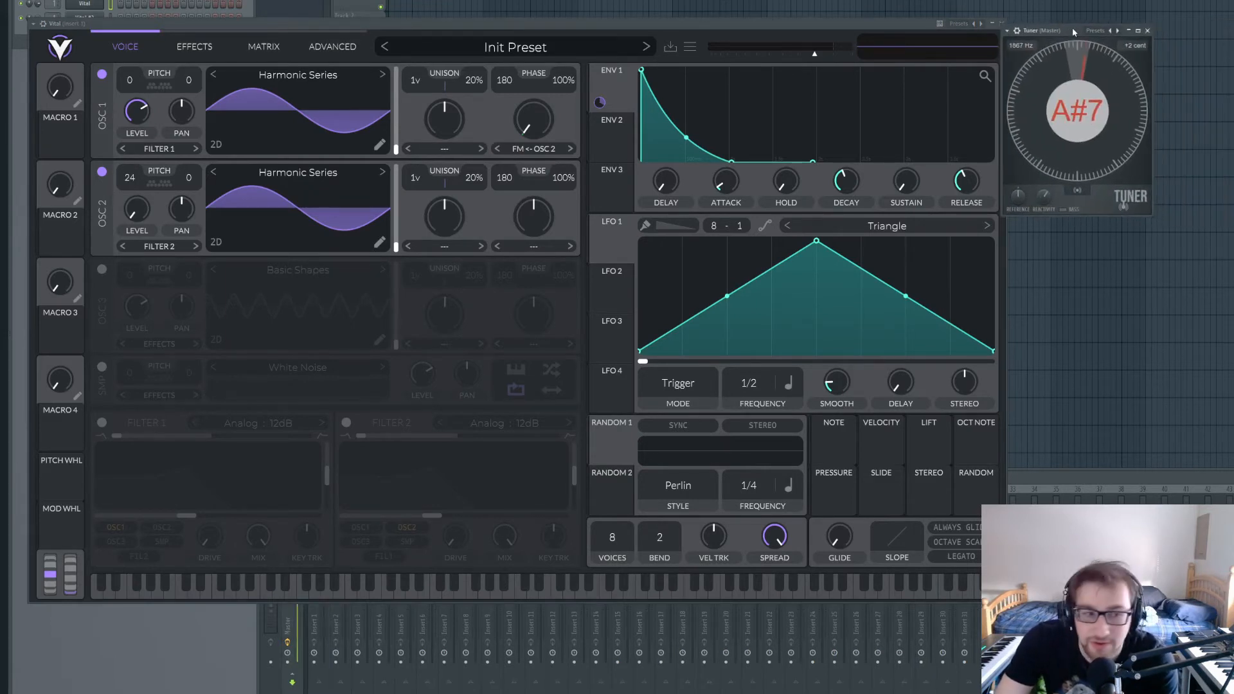
{"action": "scroll", "coordinate": [136, 174], "scroll_direction": "down", "scroll_amount": 2}
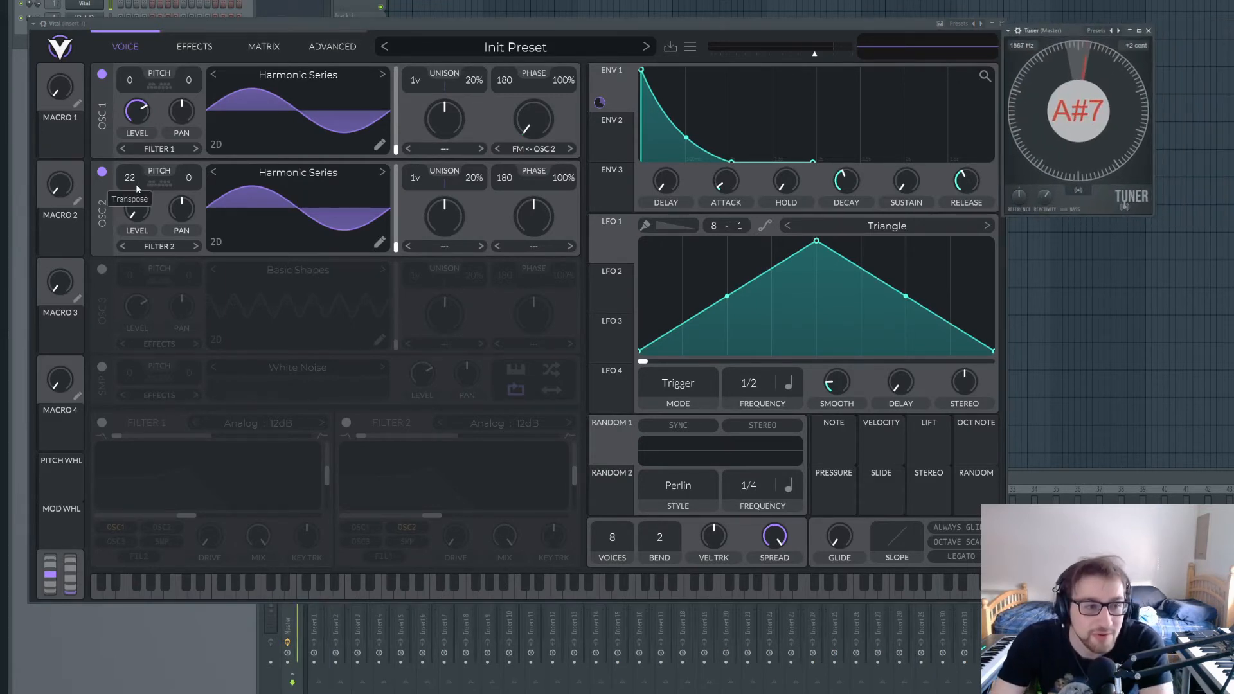
{"action": "left_click", "coordinate": [137, 186]}
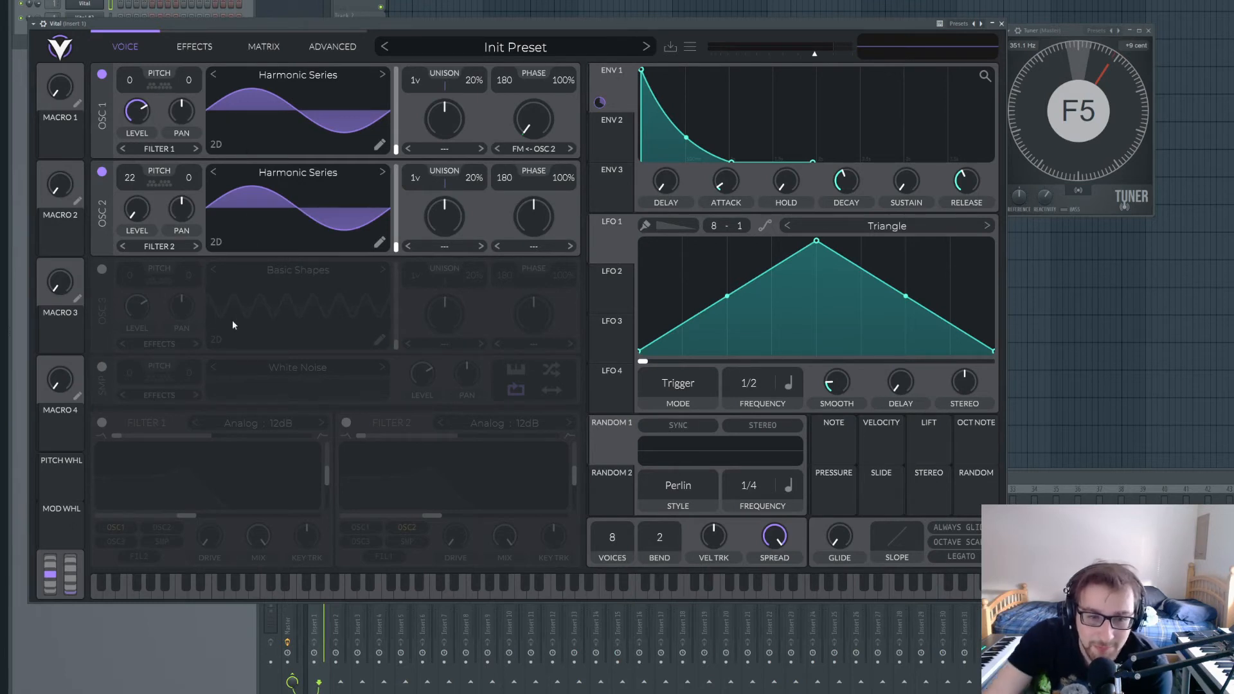
{"action": "left_click", "coordinate": [610, 337]}
{"action": "left_click", "coordinate": [611, 298]}
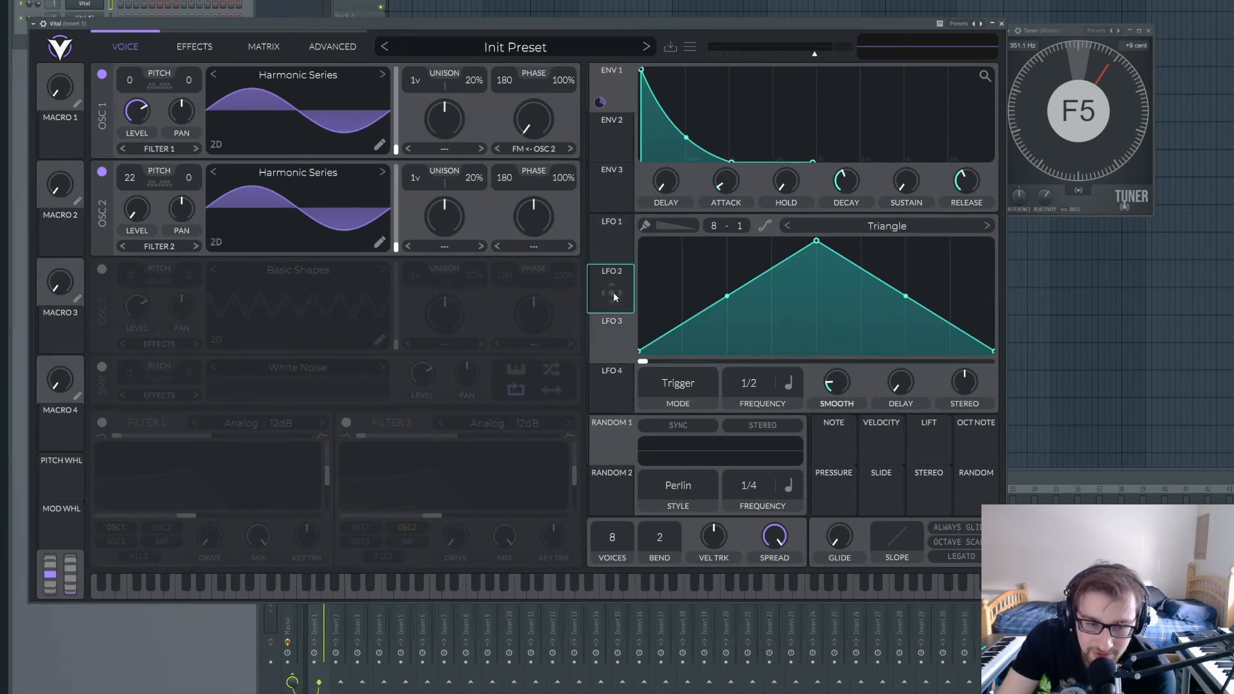
{"action": "left_click", "coordinate": [610, 243]}
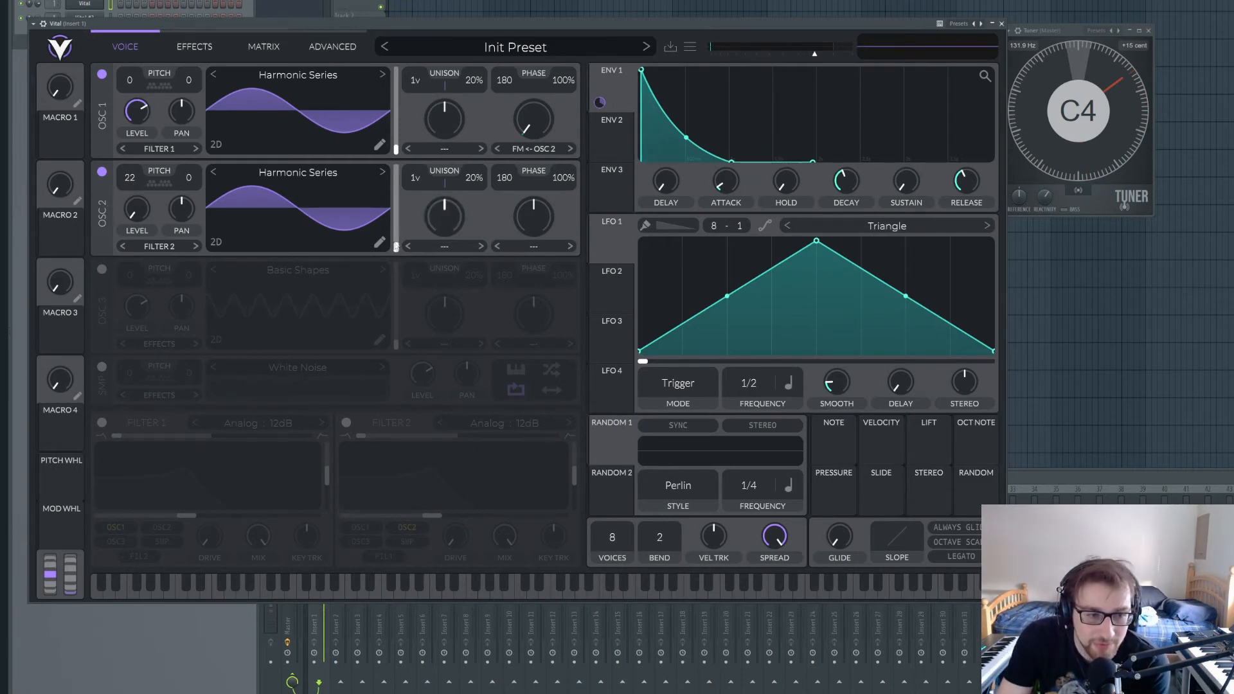
Step: Reset OSC 2's transpose to 0 and raise its wave frame from zero to a higher harmonic
{"action": "mouse_move", "coordinate": [396, 243]}
{"action": "left_mouse_down"}
{"action": "mouse_move", "coordinate": [396, 217]}
{"action": "mouse_move", "coordinate": [396, 253]}
{"action": "left_mouse_up"}
{"action": "left_click_drag", "start_coordinate": [130, 177], "coordinate": [128, 242]}
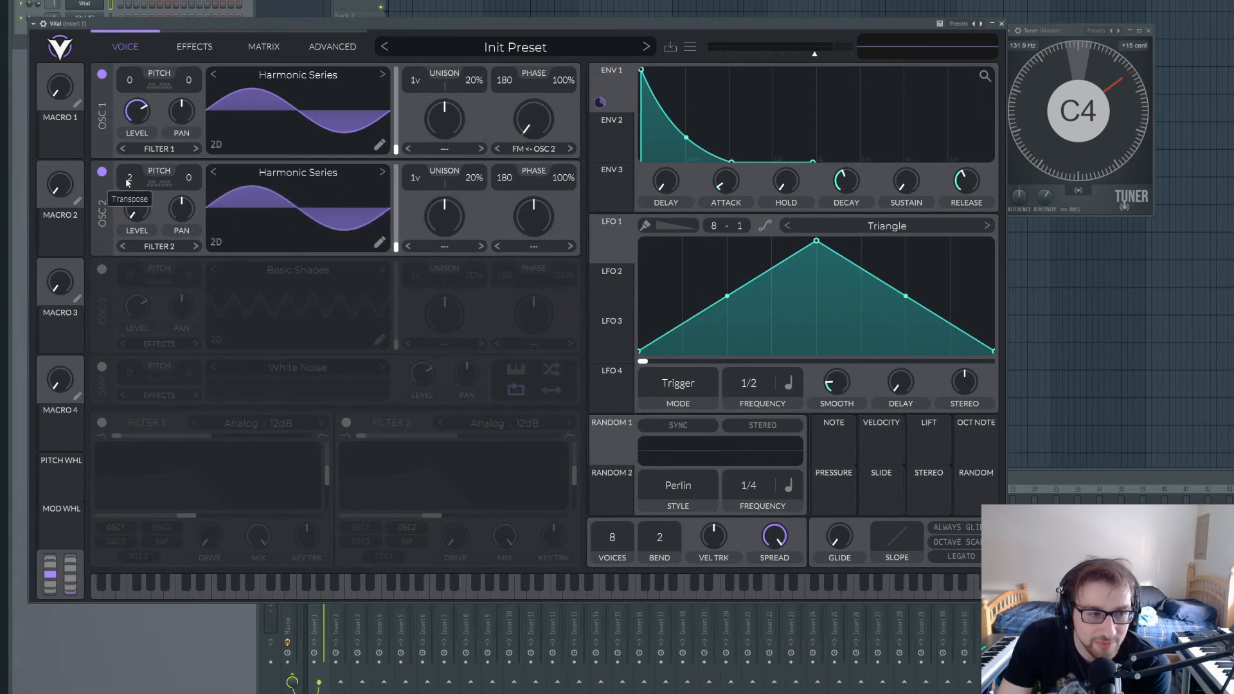
{"action": "left_click_drag", "start_coordinate": [396, 251], "coordinate": [388, 252]}
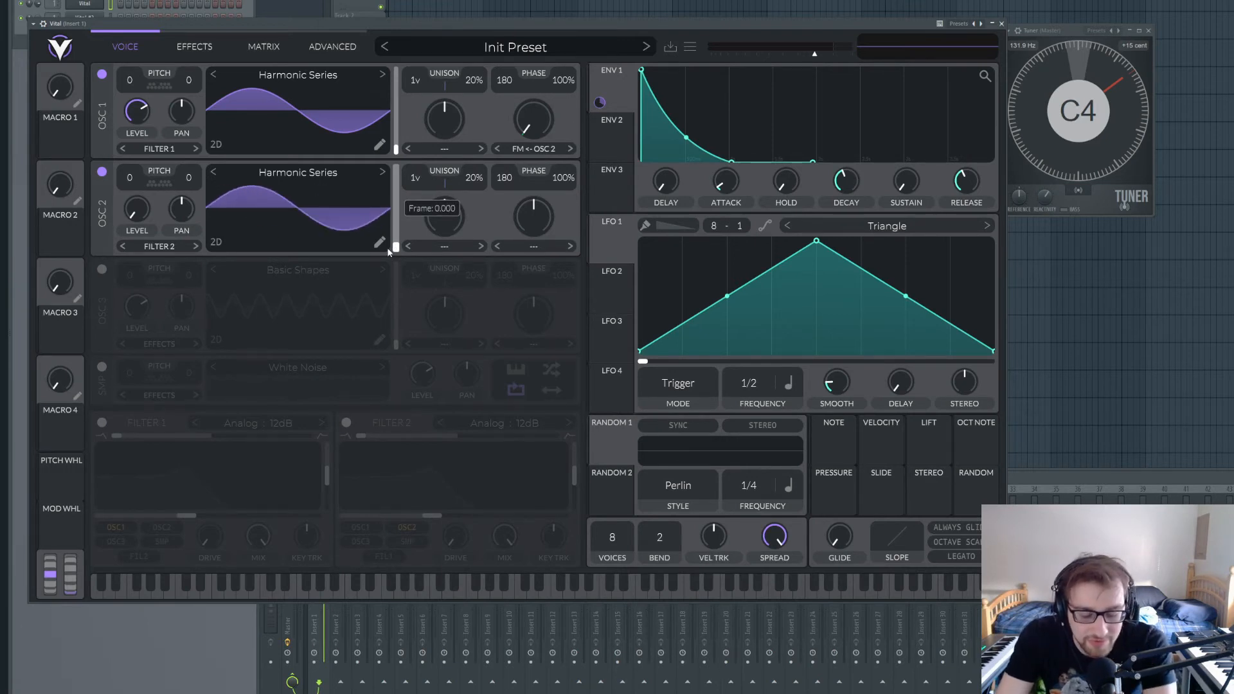
{"action": "left_click_drag", "start_coordinate": [388, 252], "coordinate": [391, 208]}
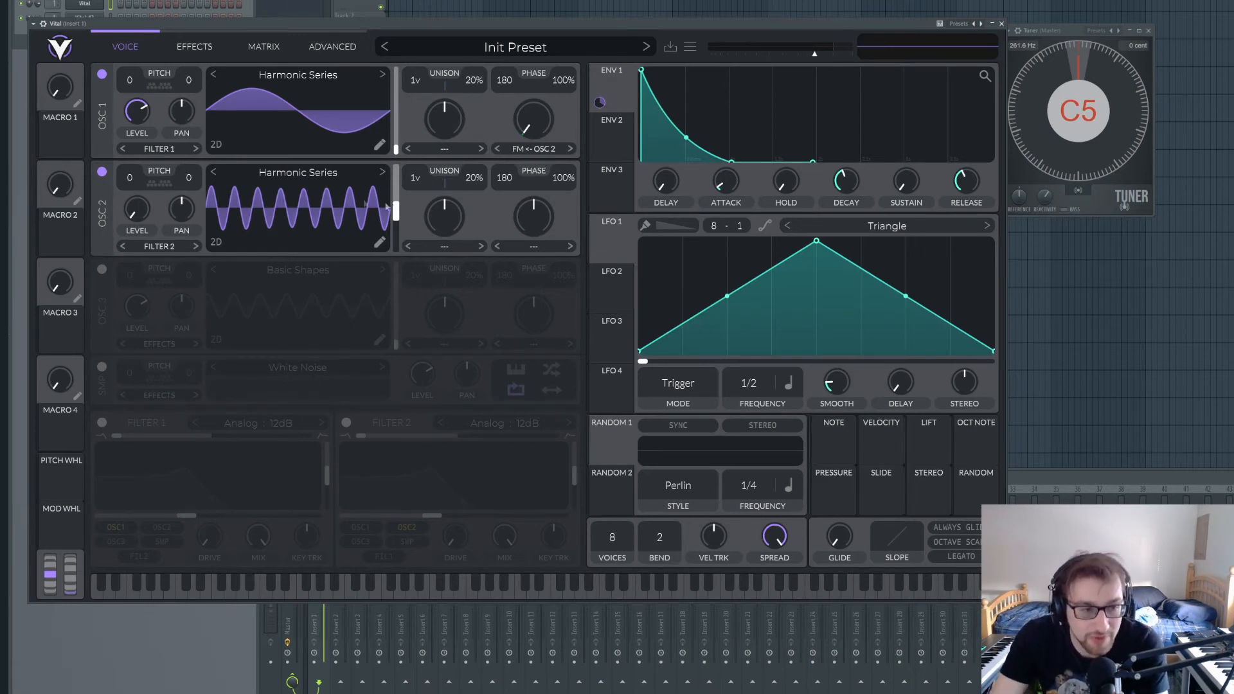
Step: Step through the Harmonic Series keyframes in OSC 2's wavetable editor, close it, and set OSC 2's wave frame to the seventh harmonic
{"action": "left_click", "coordinate": [334, 176]}
{"action": "left_click", "coordinate": [356, 267]}
{"action": "left_click", "coordinate": [373, 243]}
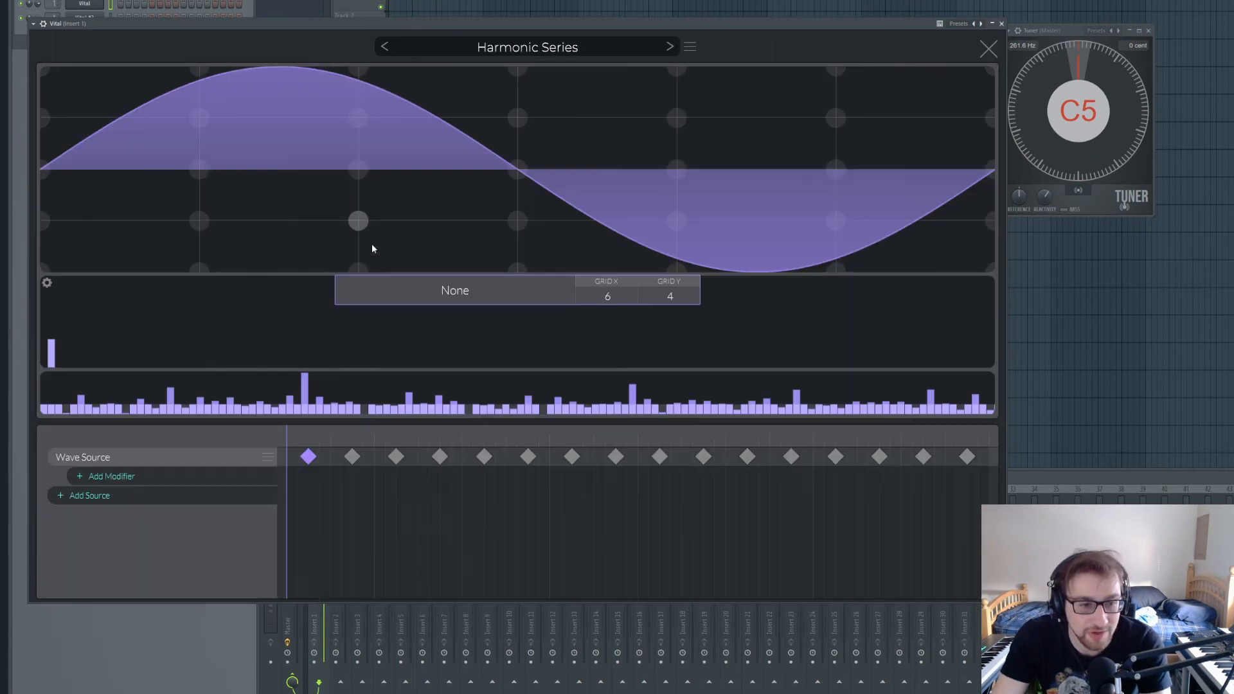
{"action": "left_click", "coordinate": [352, 457]}
{"action": "left_click", "coordinate": [396, 457]}
{"action": "left_click", "coordinate": [439, 457]}
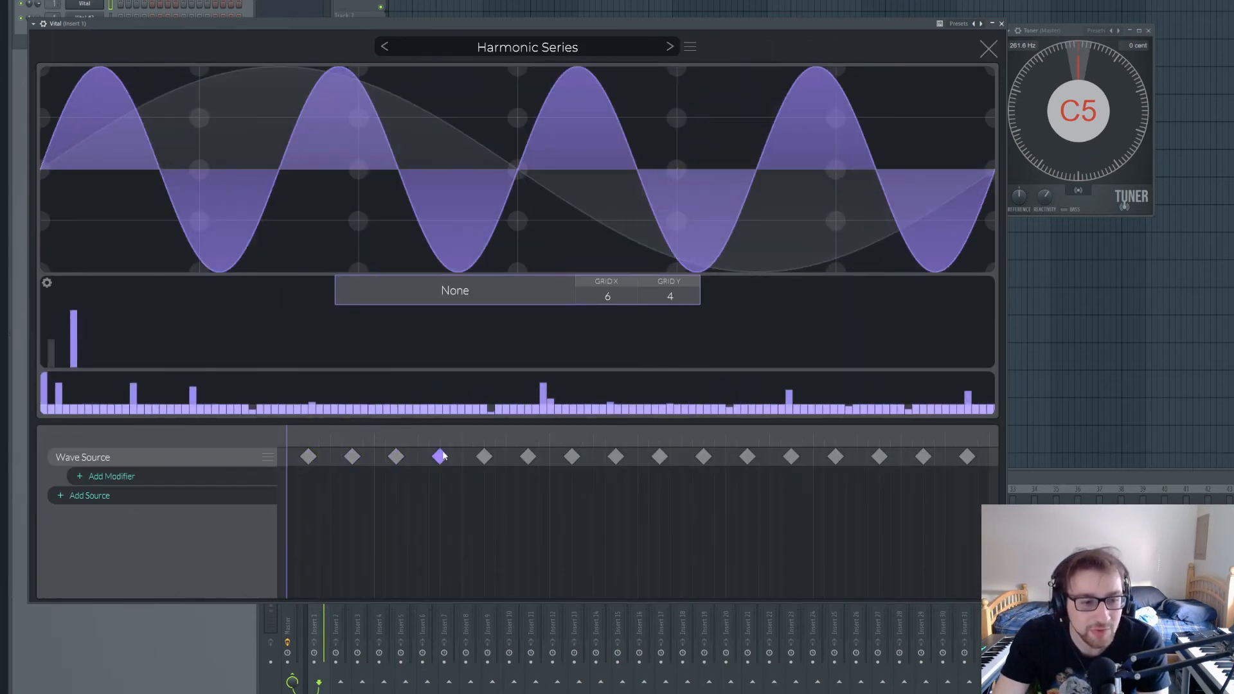
{"action": "left_click", "coordinate": [483, 457]}
{"action": "left_click", "coordinate": [528, 457]}
{"action": "left_click", "coordinate": [572, 457]}
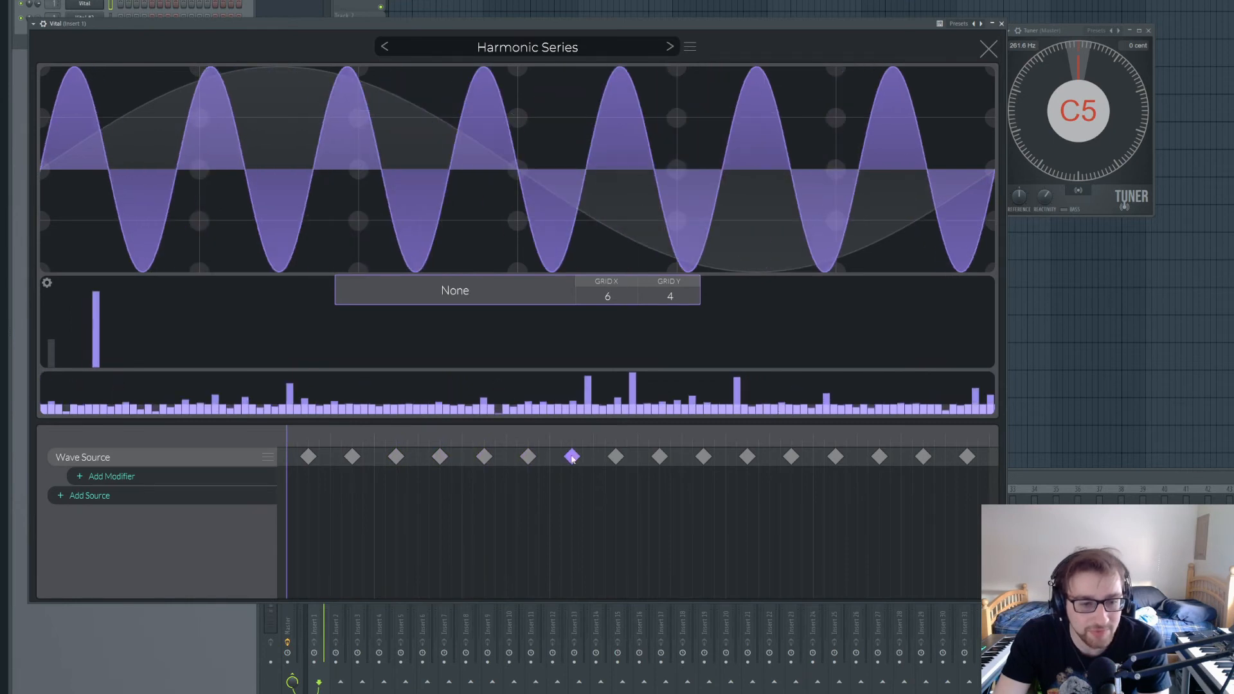
{"action": "left_click", "coordinate": [615, 456]}
{"action": "left_click", "coordinate": [660, 456]}
{"action": "left_click", "coordinate": [703, 457]}
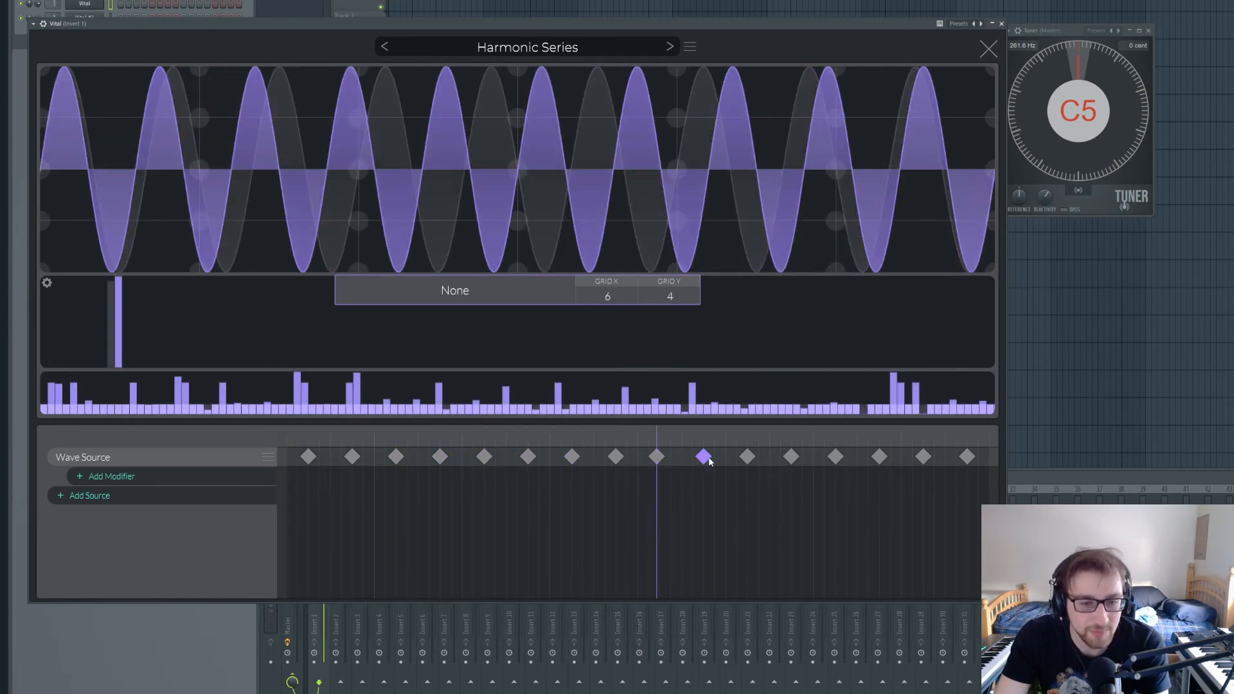
{"action": "left_click", "coordinate": [988, 49]}
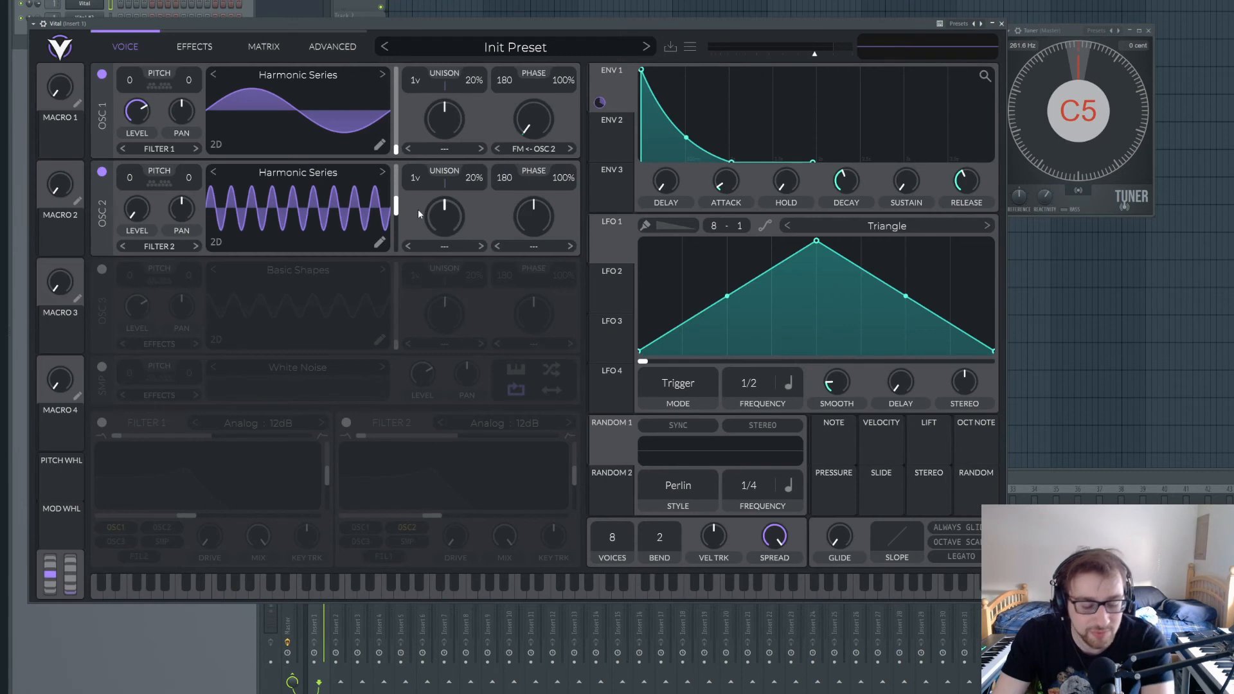
{"action": "mouse_move", "coordinate": [400, 202]}
{"action": "left_mouse_down"}
{"action": "mouse_move", "coordinate": [408, 248]}
{"action": "mouse_move", "coordinate": [421, 211]}
{"action": "left_mouse_up"}
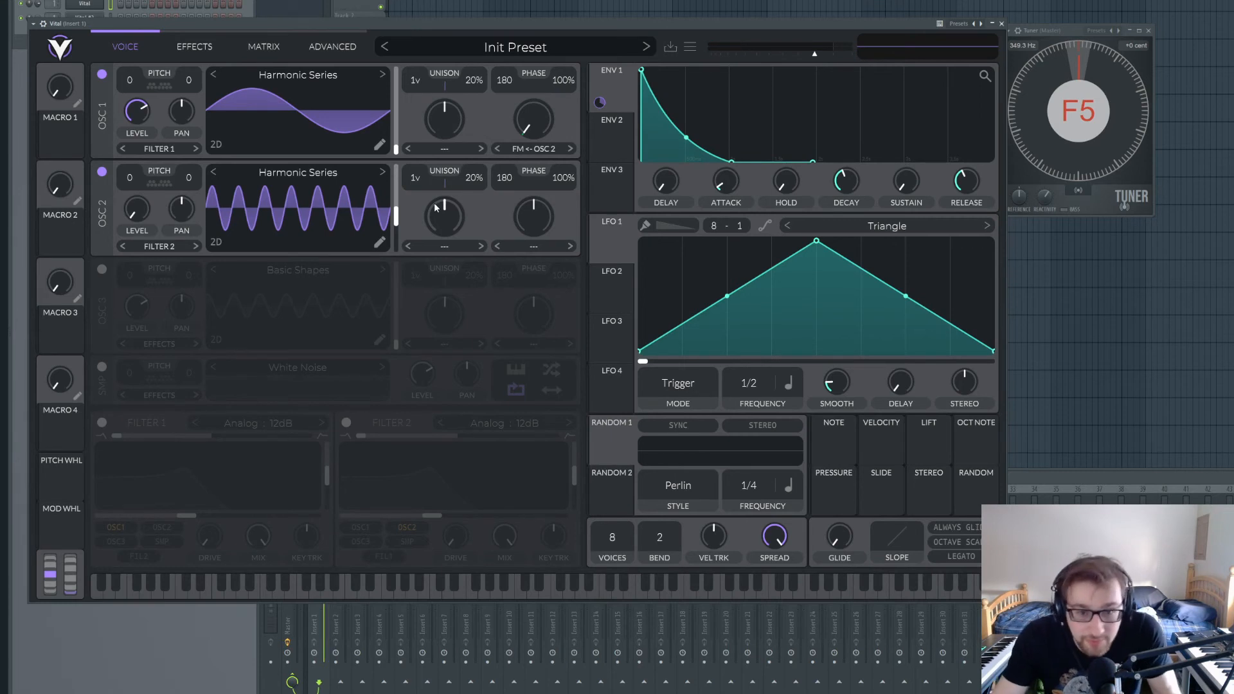
Step: Enable the Chorus effect with 8 voices and lower its mix below 38.5%
{"action": "left_click", "coordinate": [212, 52]}
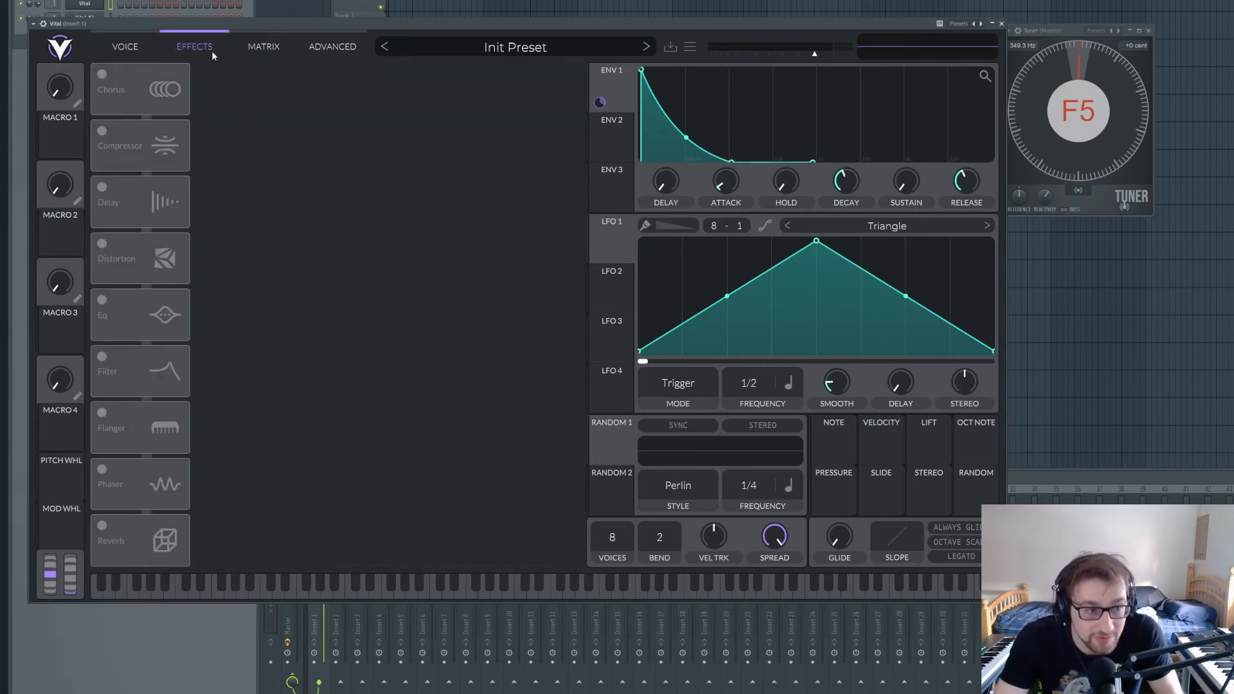
{"action": "left_click", "coordinate": [98, 81]}
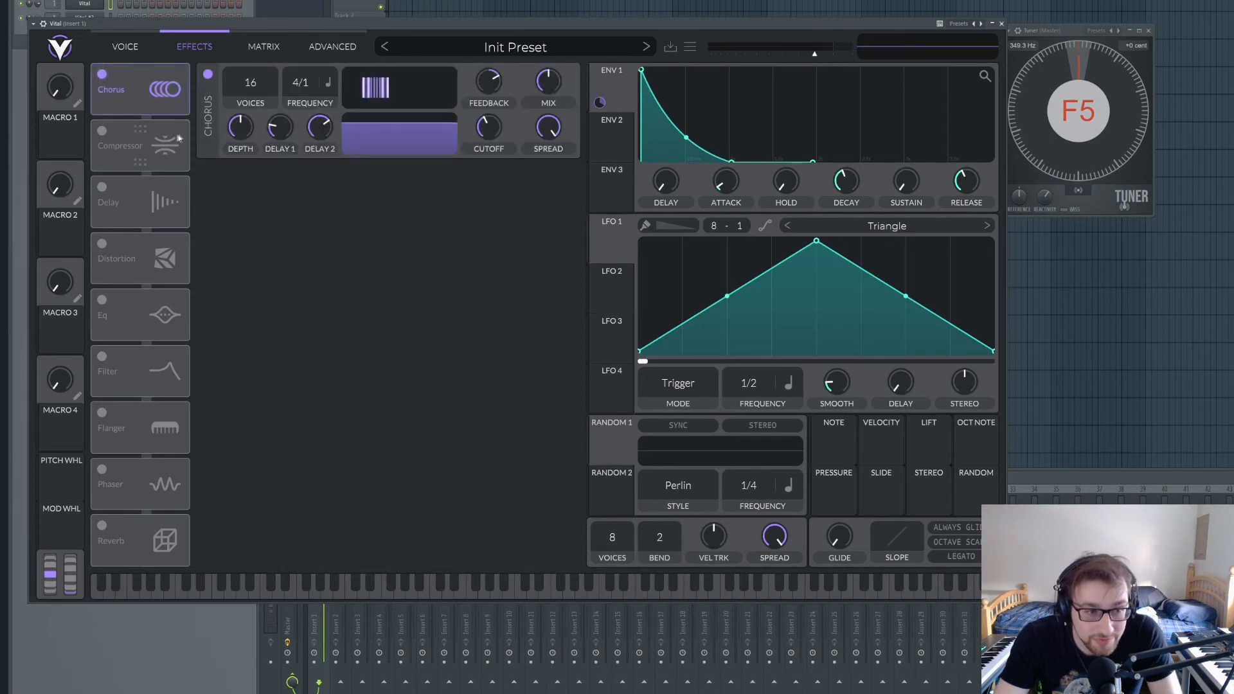
{"action": "left_click_drag", "start_coordinate": [248, 72], "coordinate": [248, 90]}
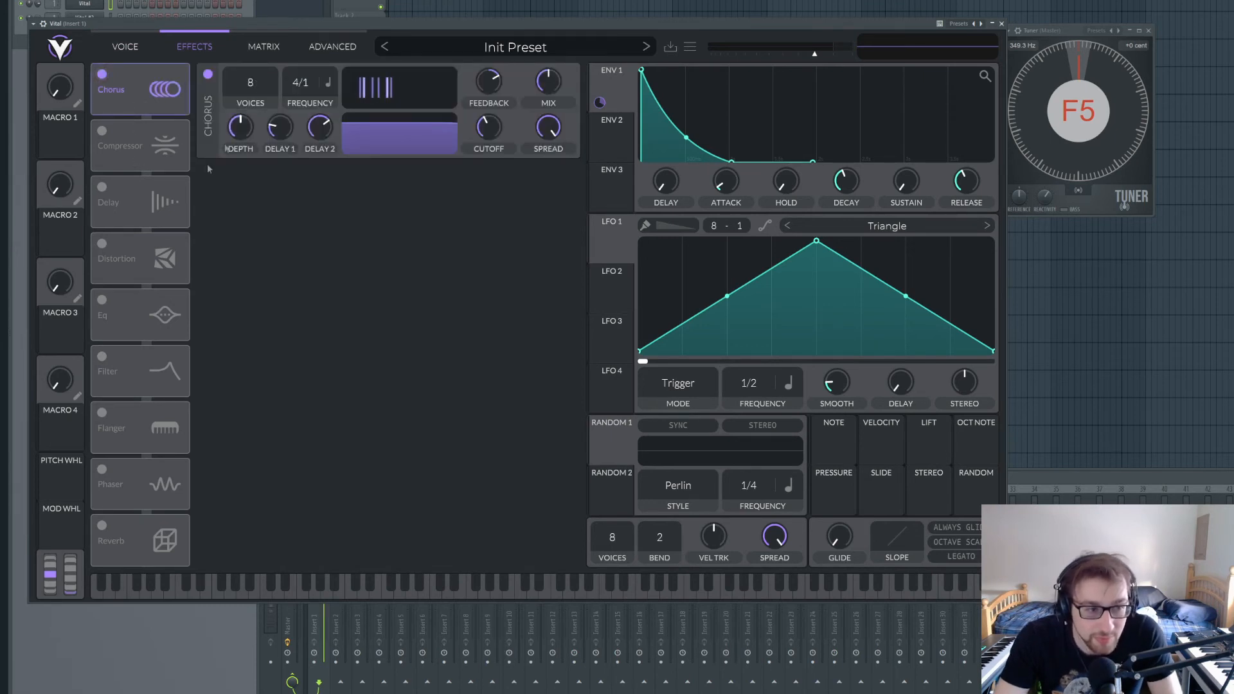
{"action": "left_click_drag", "start_coordinate": [548, 82], "coordinate": [547, 107]}
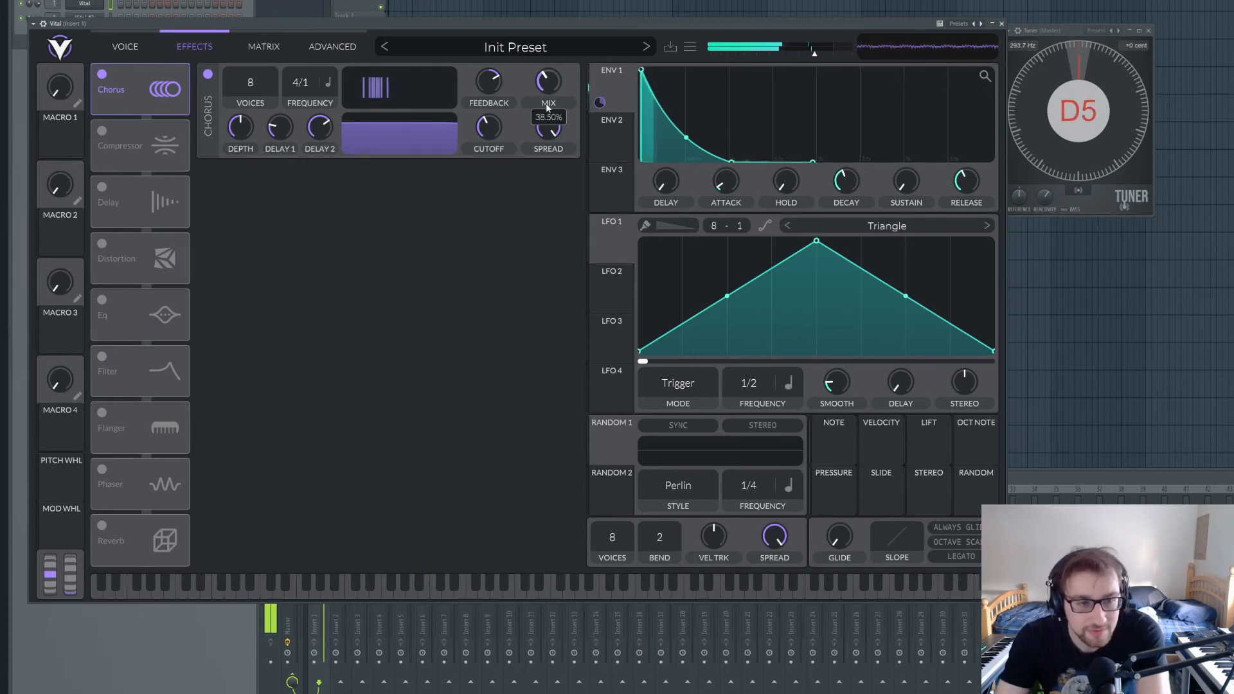
{"action": "left_click_drag", "start_coordinate": [553, 97], "coordinate": [551, 103]}
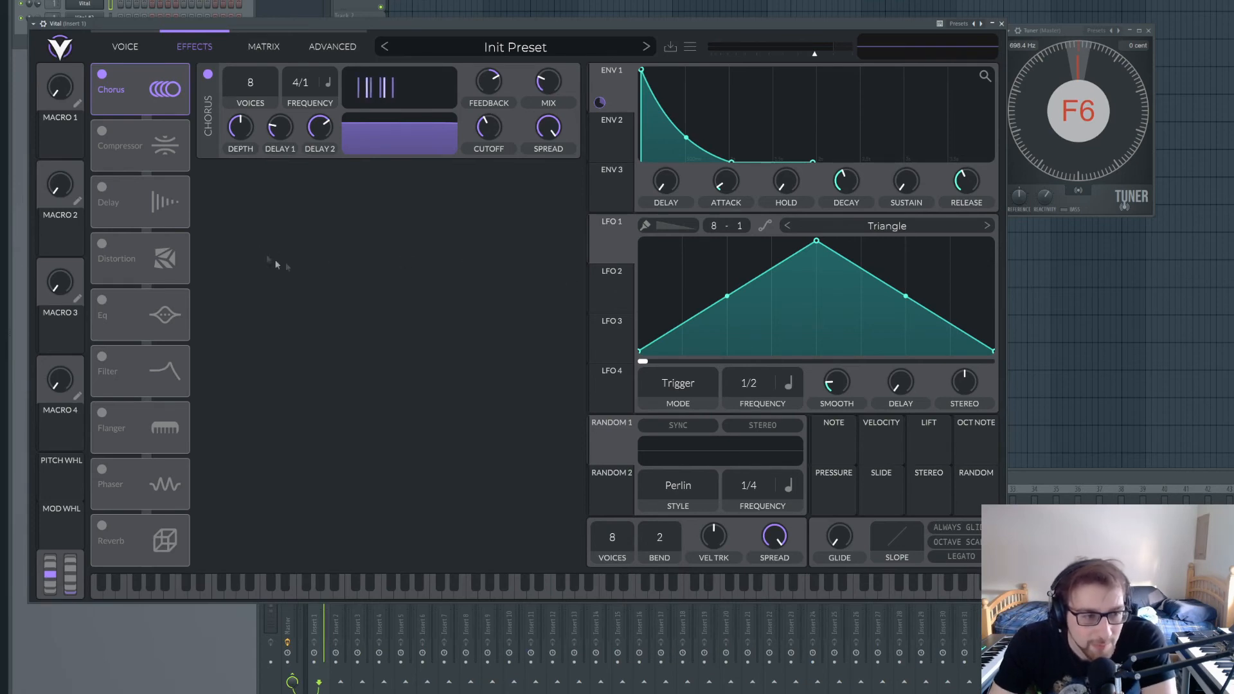
Step: Enable the Delay effect with a reduced mix and add the Reverb effect to the patch
{"action": "left_click_drag", "start_coordinate": [334, 24], "coordinate": [424, 13]}
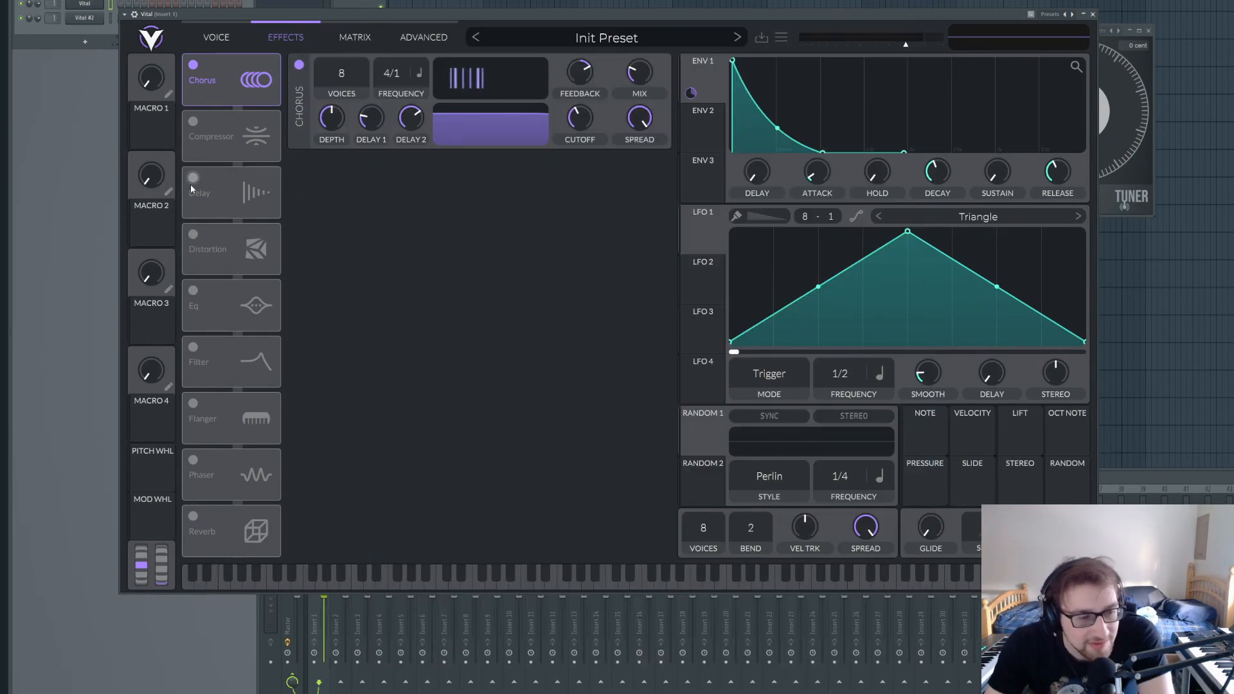
{"action": "left_click", "coordinate": [192, 178]}
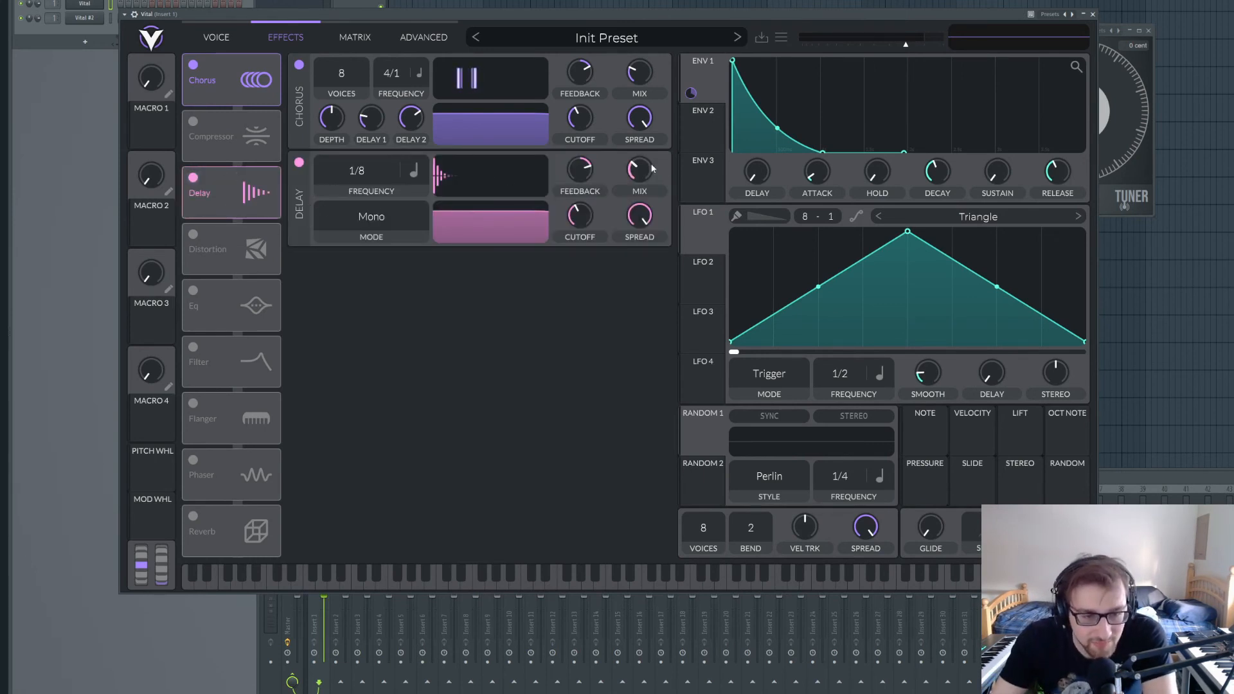
{"action": "scroll", "coordinate": [641, 175], "scroll_direction": "down", "scroll_amount": 2}
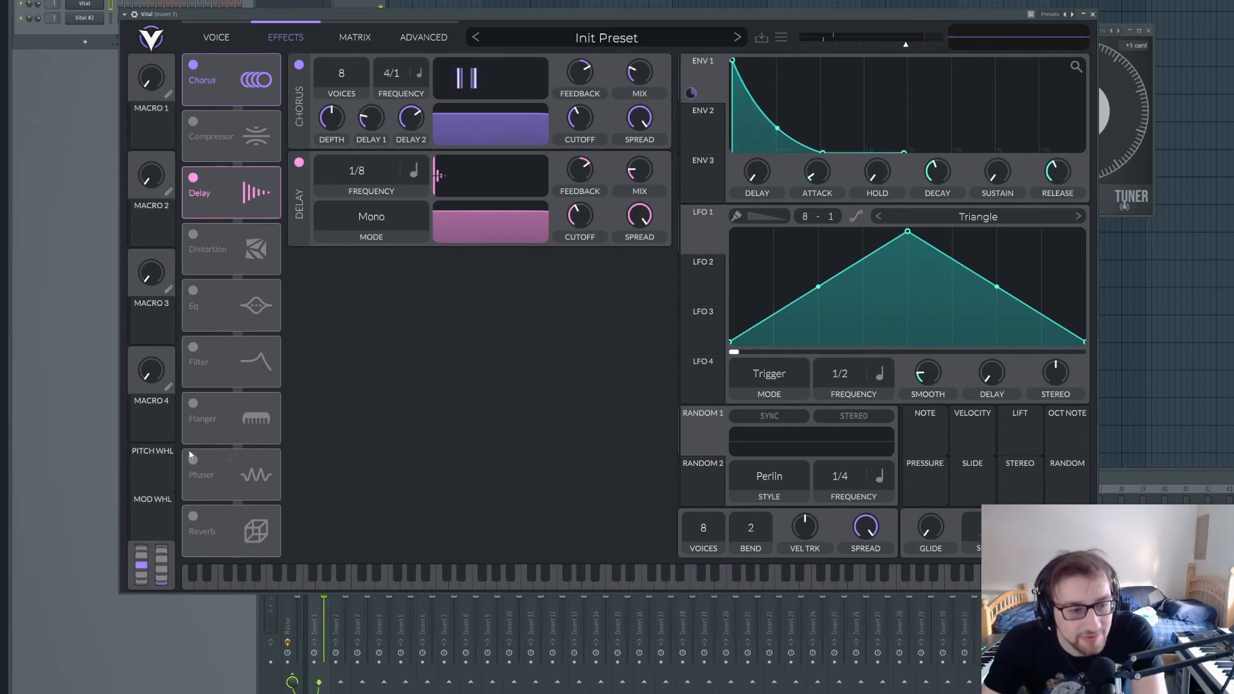
{"action": "left_click", "coordinate": [192, 515]}
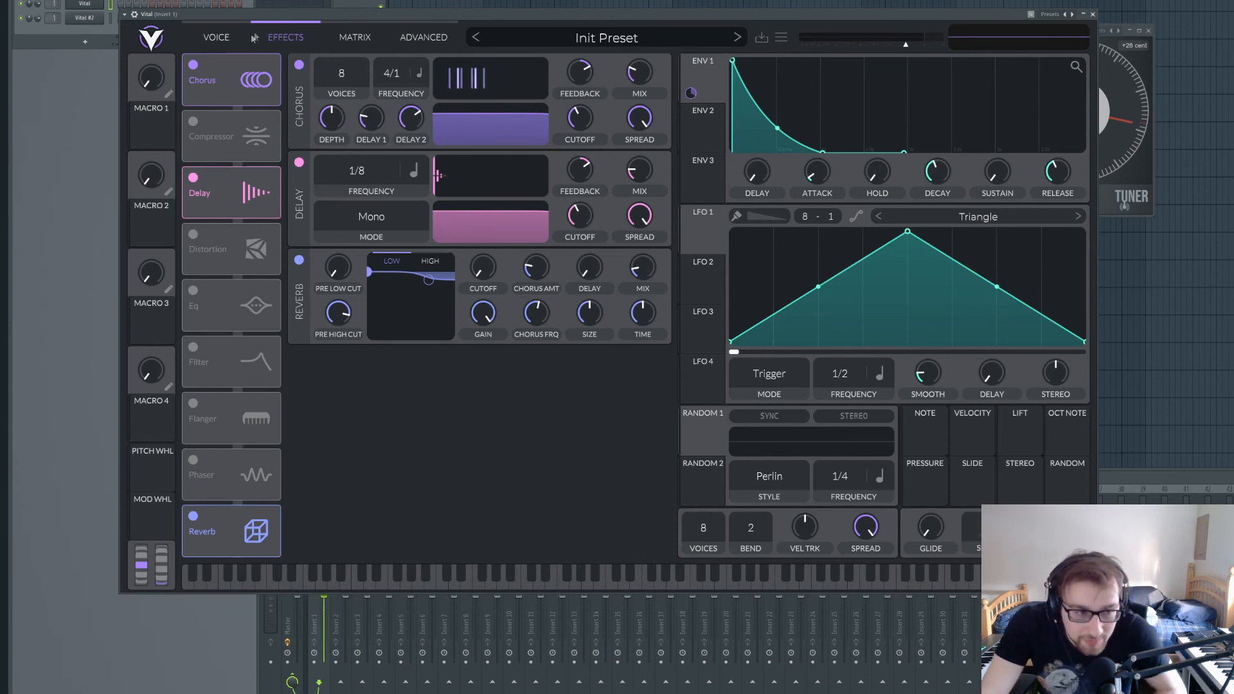
Step: Search the preset browser for "diamond", load the Key - Diamond Rhodes preset, and show its voice settings
{"action": "left_click", "coordinate": [226, 38]}
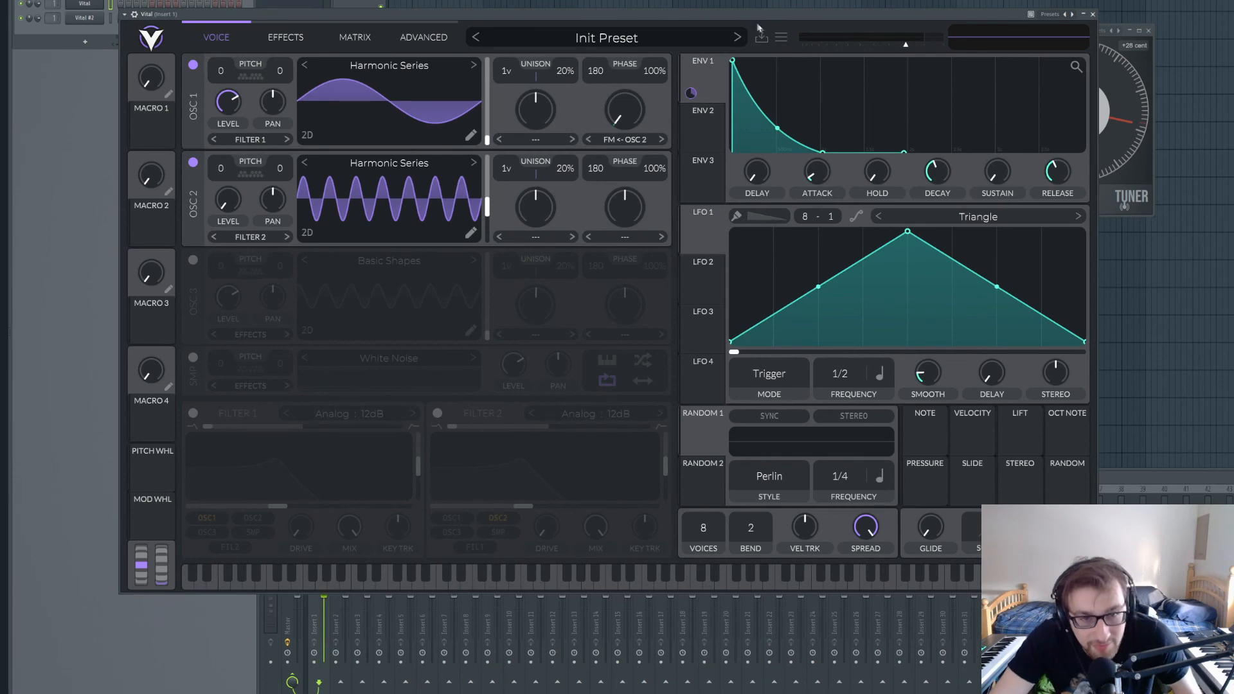
{"action": "left_click", "coordinate": [650, 38]}
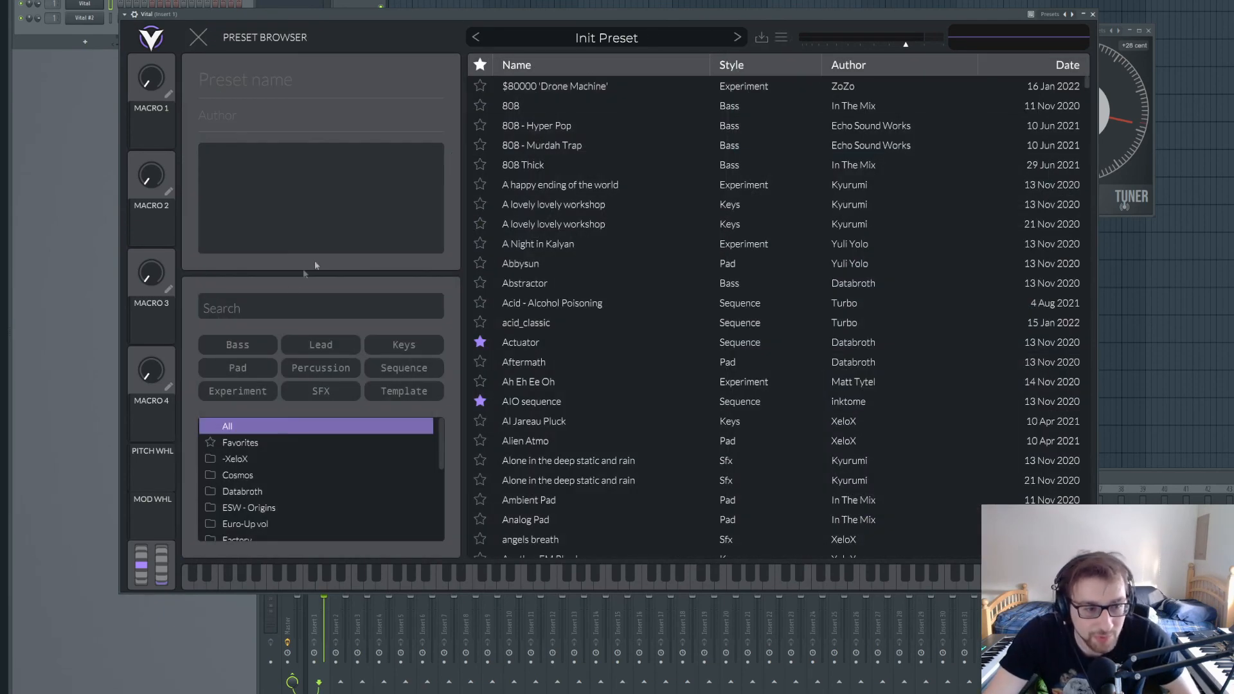
{"action": "type", "text": "dimaond"}
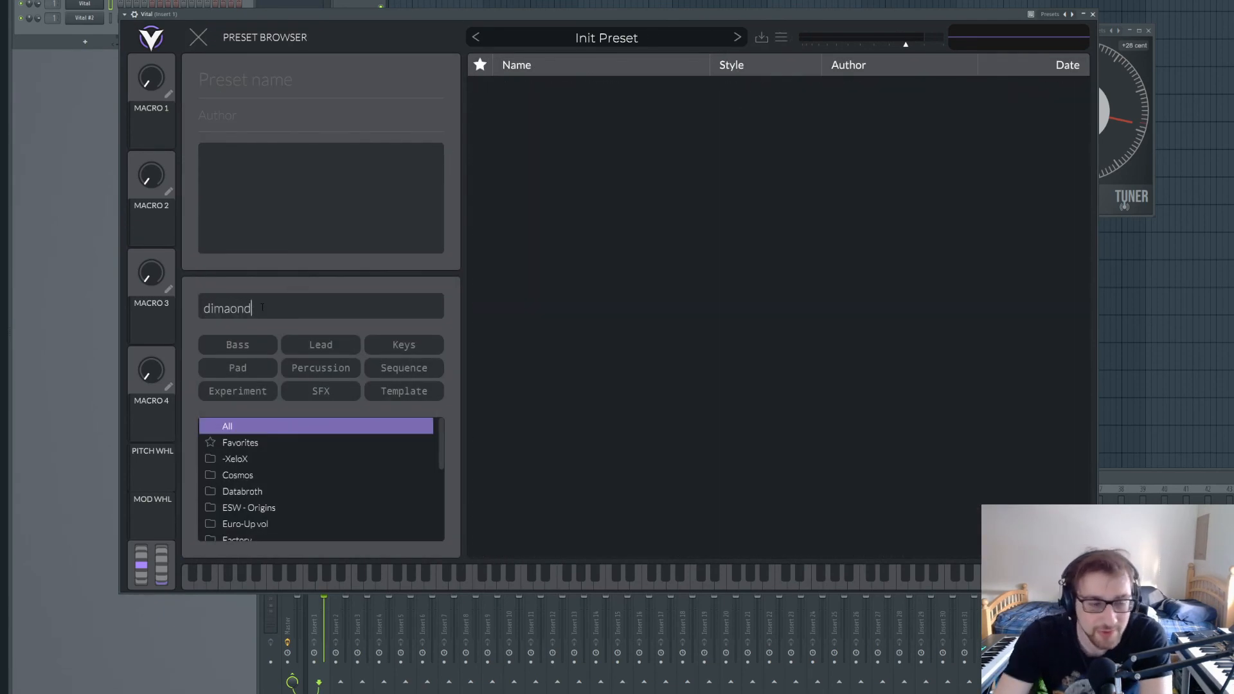
{"action": "key", "text": "BackSpace"}
{"action": "key", "text": "BackSpace"}
{"action": "key", "text": "BackSpace"}
{"action": "type", "text": "iamon"}
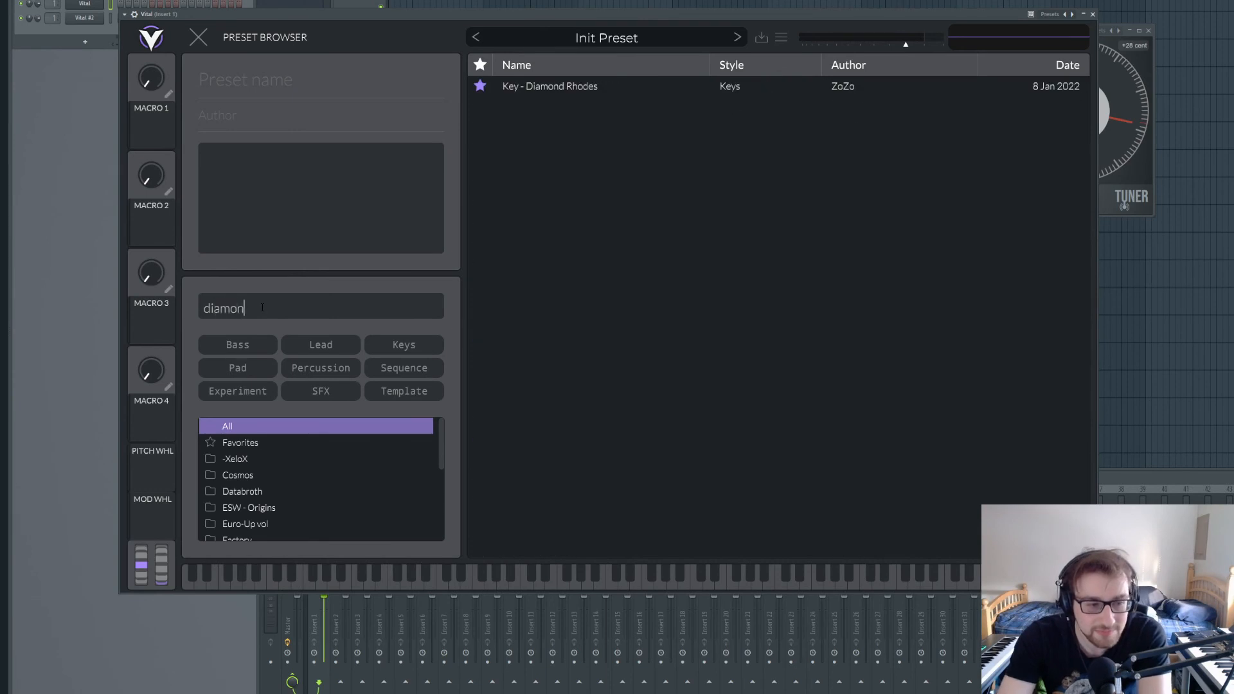
{"action": "left_click", "coordinate": [581, 94]}
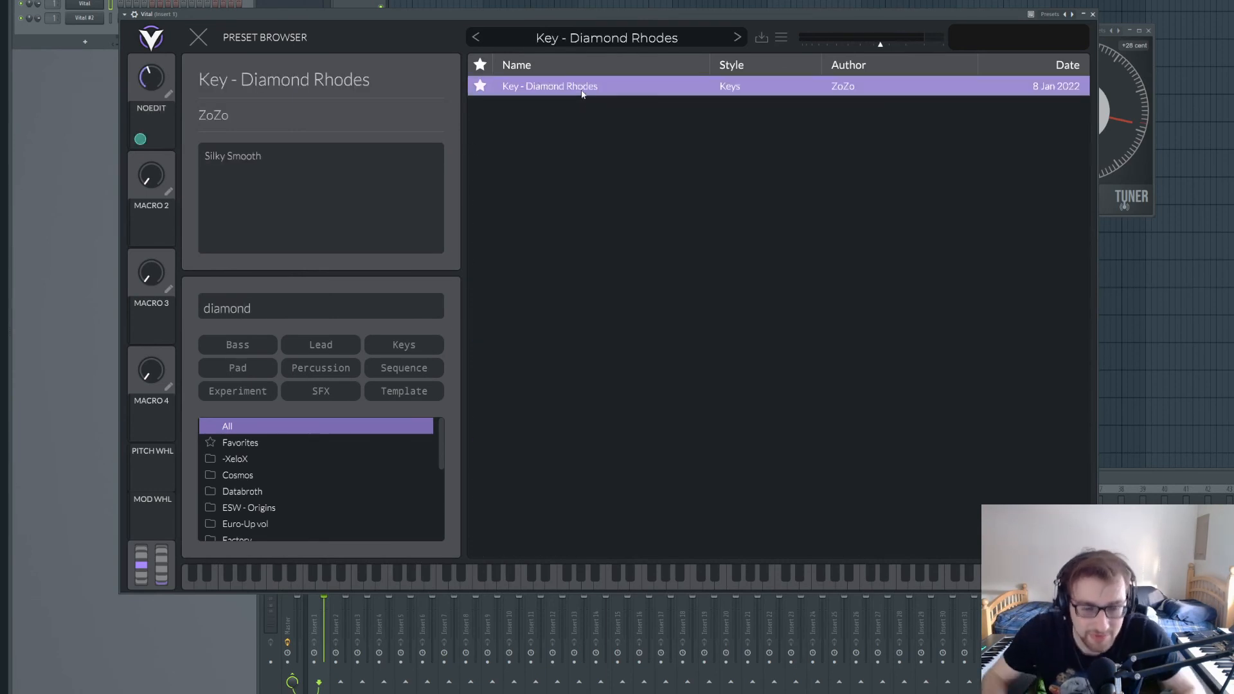
{"action": "left_click", "coordinate": [197, 40]}
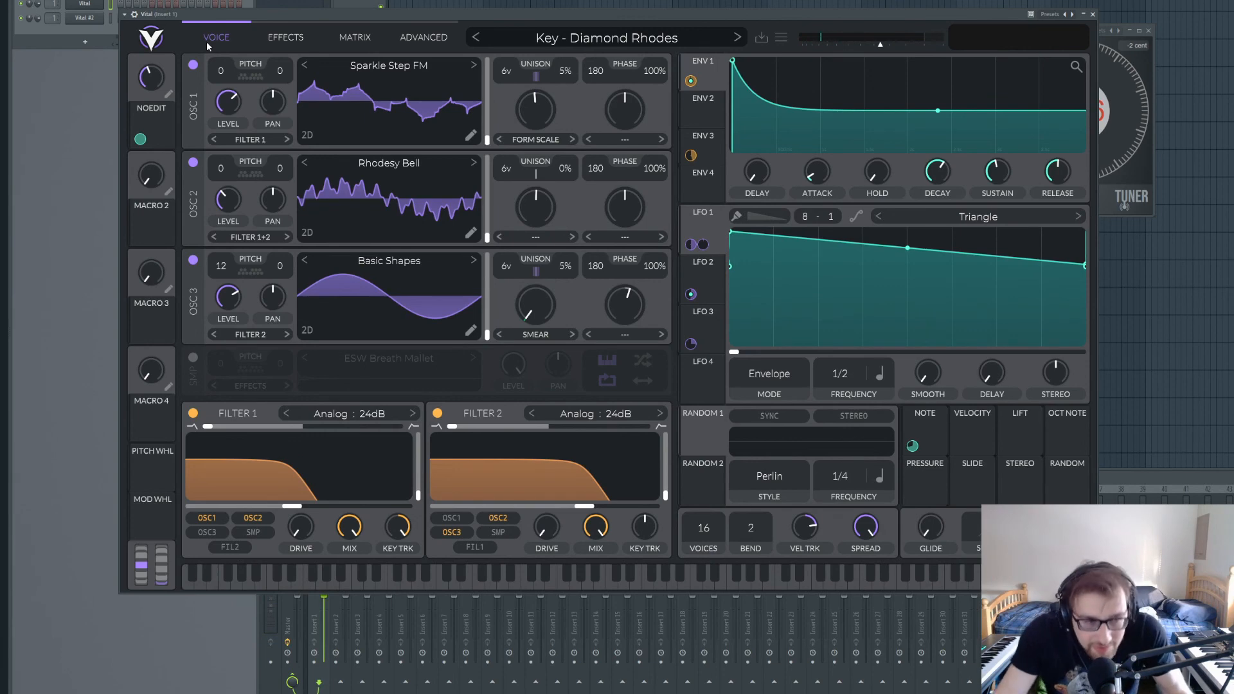
Step: Switch to the second synth instance, Vital #2, containing the Init Preset FM patch
{"action": "left_click", "coordinate": [95, 20]}
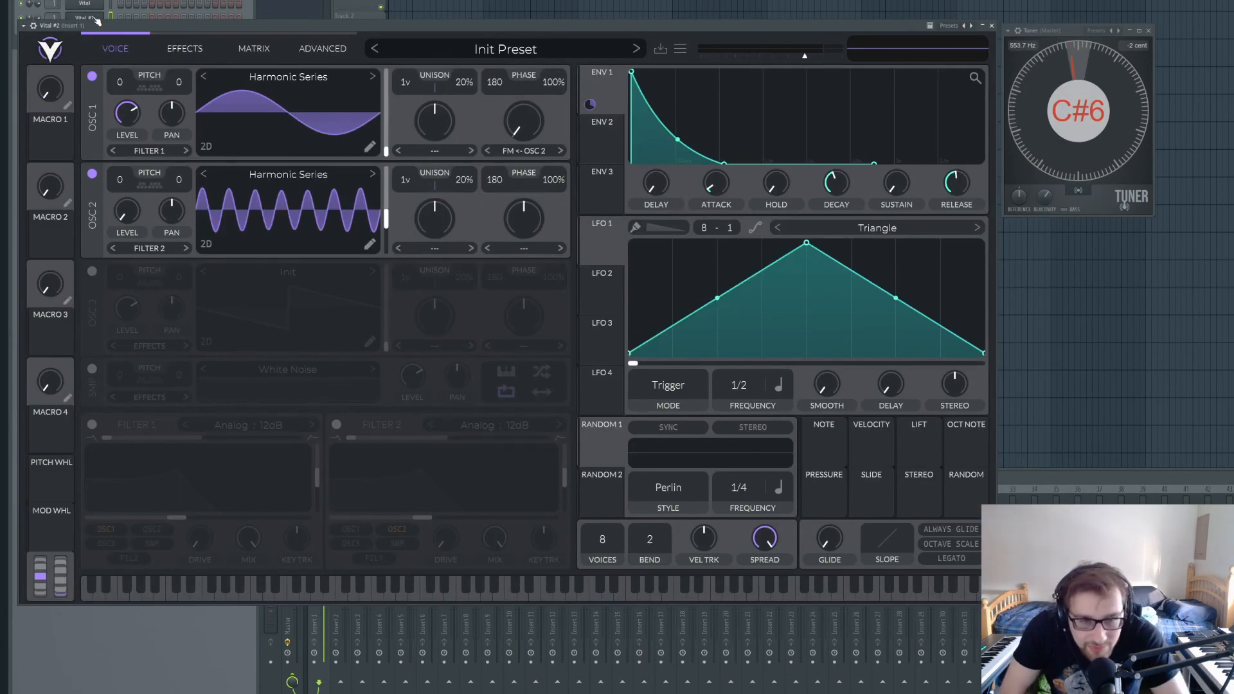